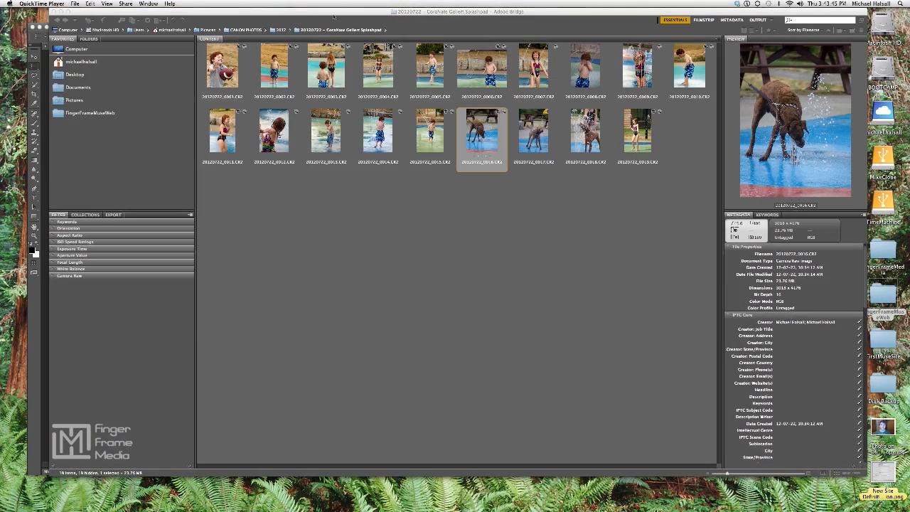
# Open the three dog photos, 20120722_0016.CR2 through 20120722_0018.CR2, together in Camera Raw
pyautogui.moveTo(294, 13); pyautogui.dragTo(315, 9)
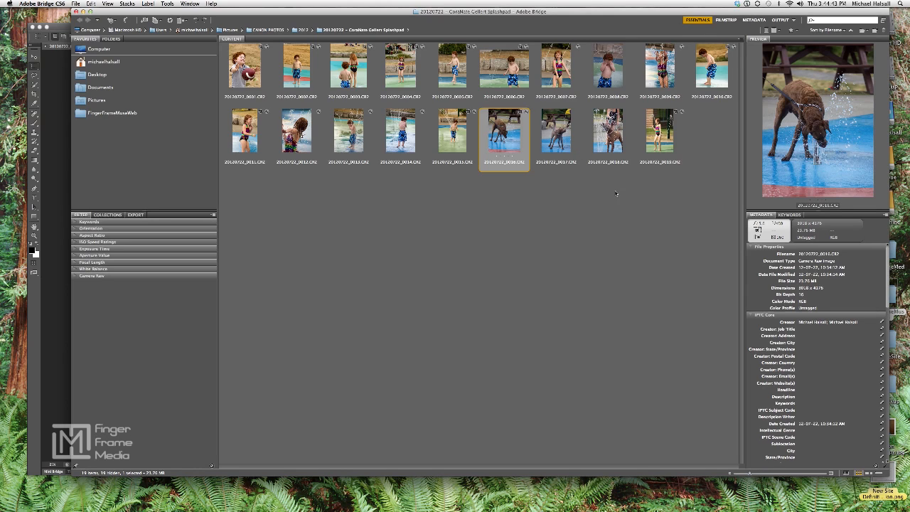
pyautogui.moveTo(615, 179); pyautogui.dragTo(498, 128)
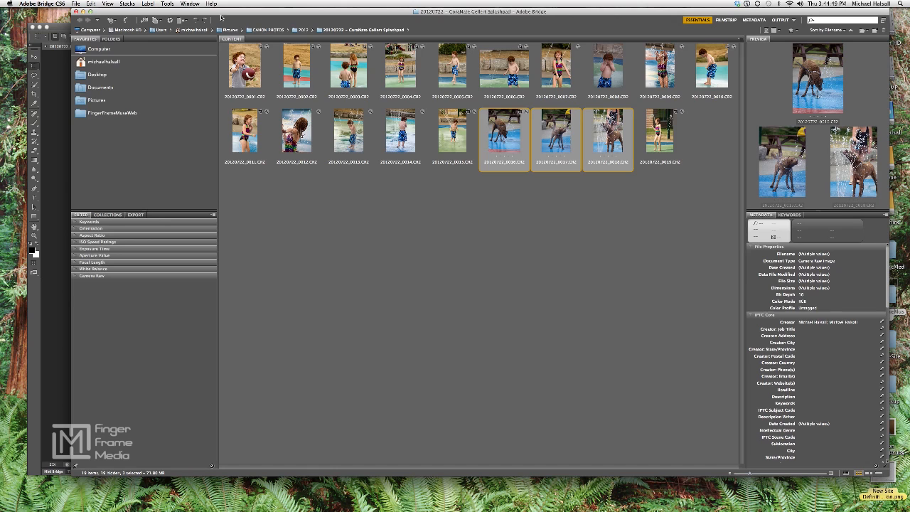
pyautogui.click(170, 19)
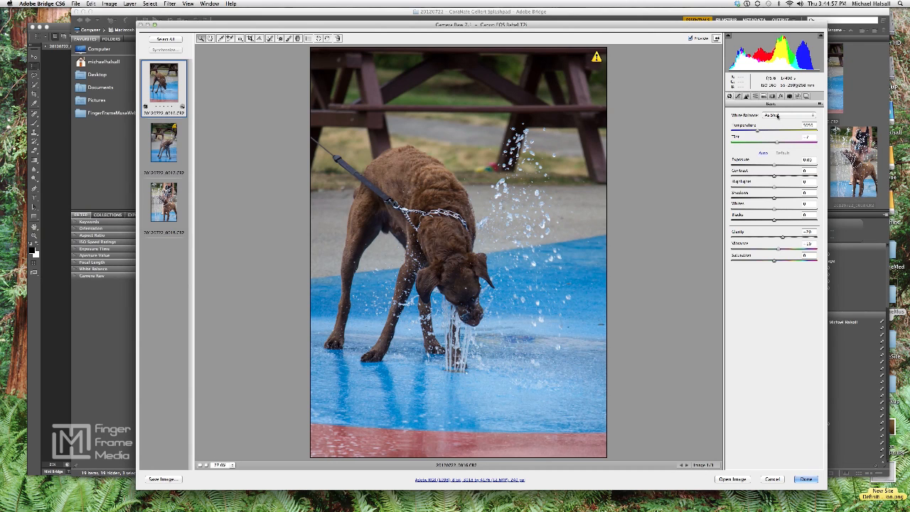
# Set the first dog photo's white balance to Cloudy and raise its exposure to about +0.40
pyautogui.click(778, 116)
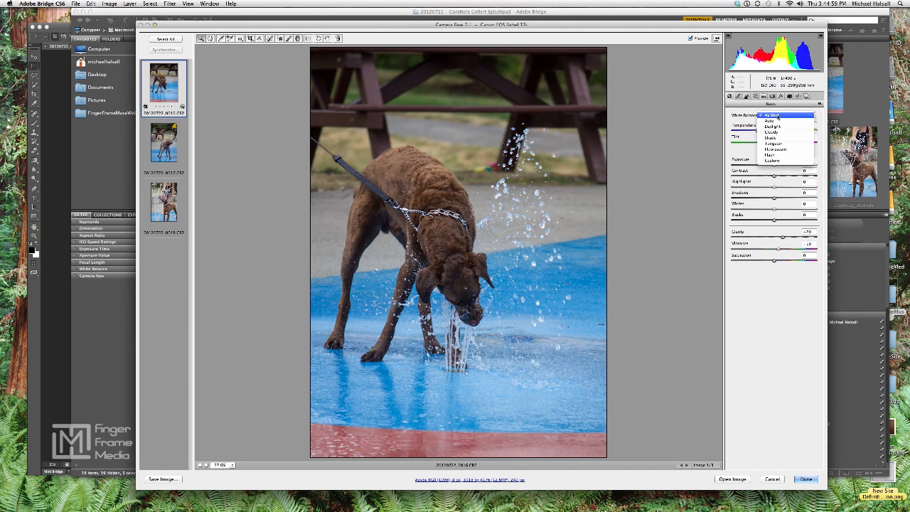
pyautogui.click(775, 132)
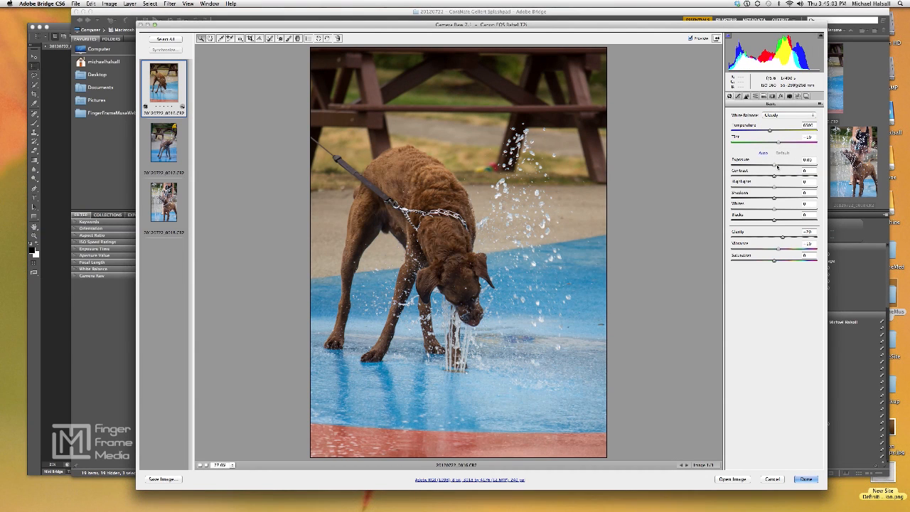
pyautogui.moveTo(775, 167); pyautogui.dragTo(776, 166)
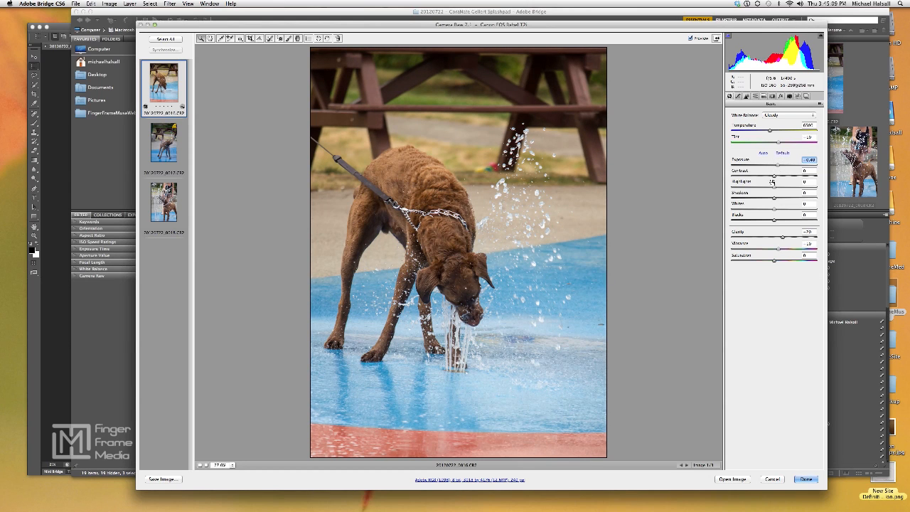
# Raise contrast and shadows slightly, lower highlights to about -41, raise whites to about +42 and lower blacks to about -23
pyautogui.moveTo(774, 176); pyautogui.dragTo(756, 187)
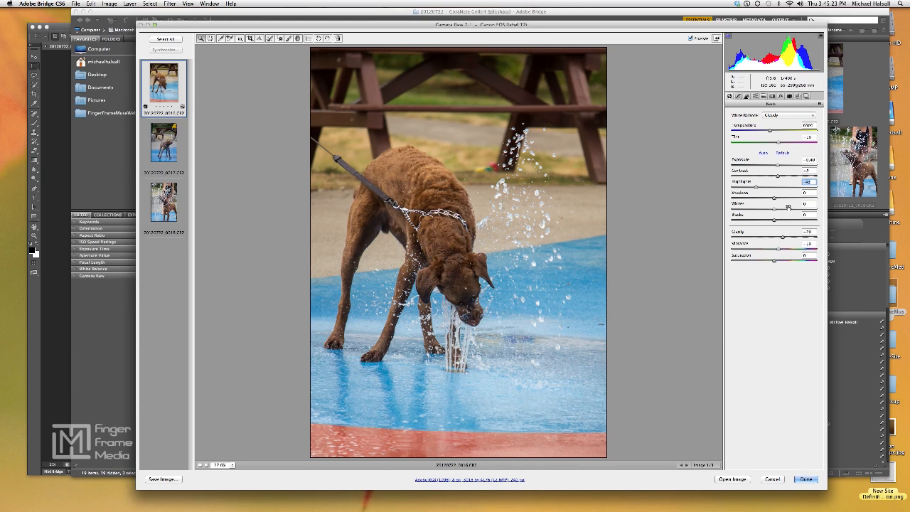
pyautogui.moveTo(775, 199); pyautogui.dragTo(775, 199)
pyautogui.moveTo(775, 209); pyautogui.dragTo(794, 211)
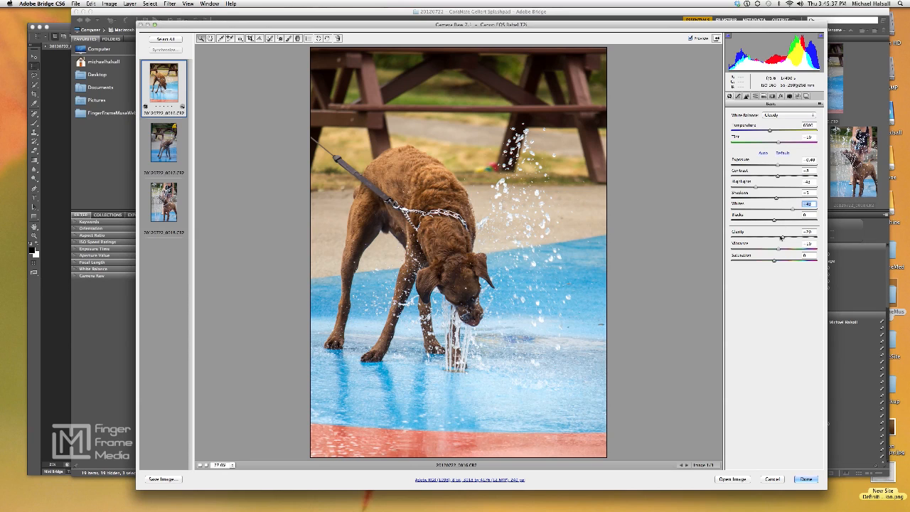
pyautogui.moveTo(774, 222); pyautogui.dragTo(765, 222)
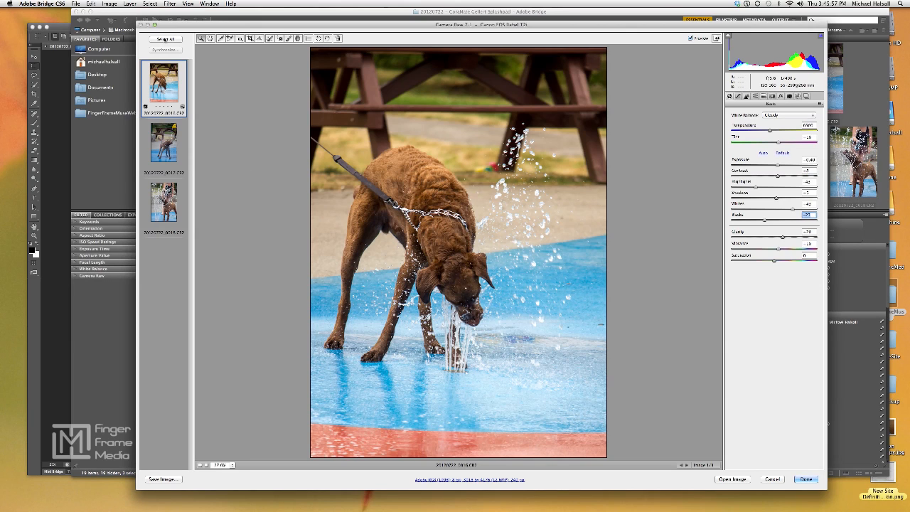
# Select all three photos and synchronize the first photo's settings across them, leaving crop, spot removal and local adjustments out
pyautogui.click(167, 39)
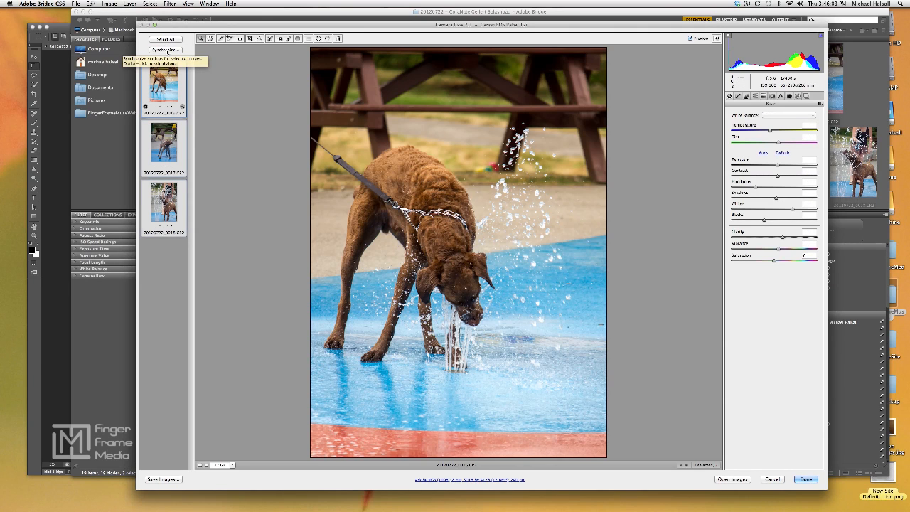
pyautogui.click(168, 50)
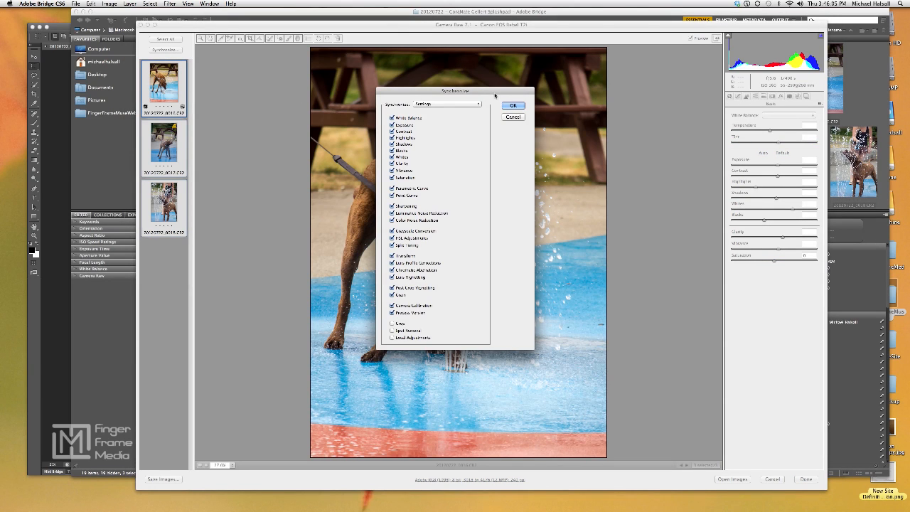
pyautogui.moveTo(492, 91); pyautogui.dragTo(686, 91)
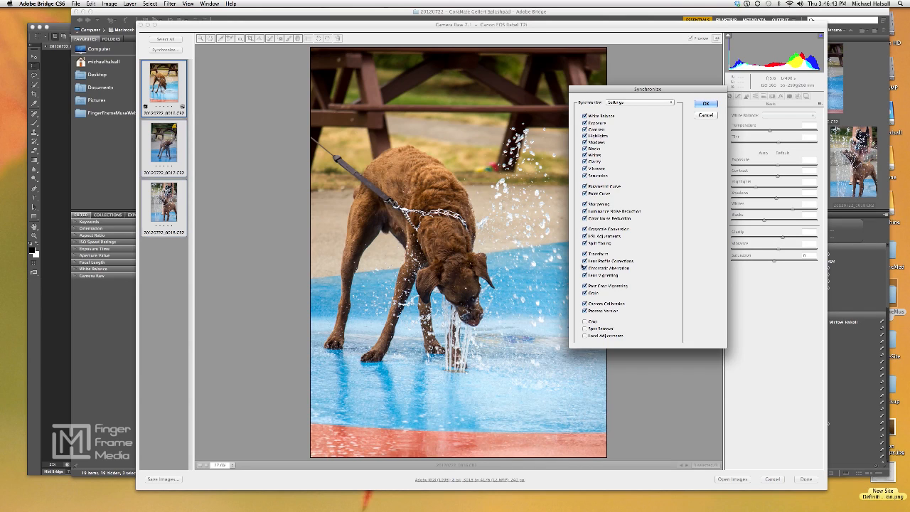
pyautogui.click(706, 103)
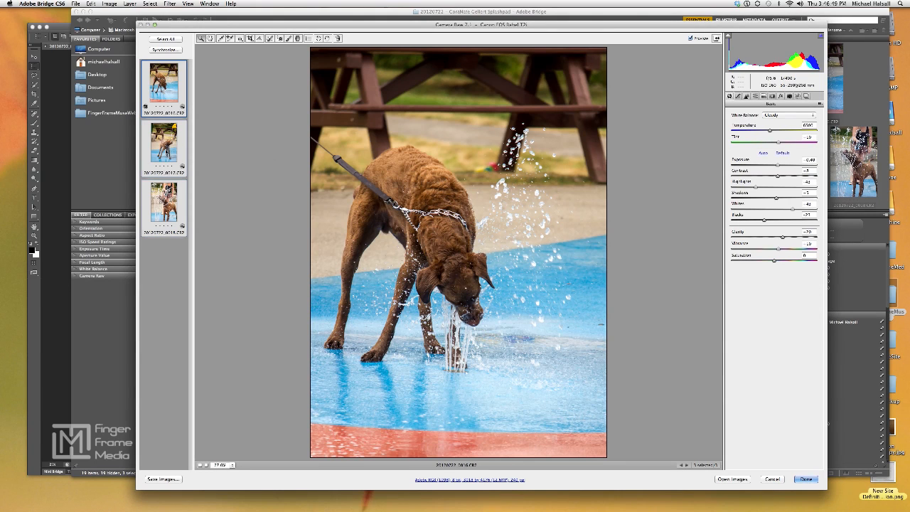
# Check the synchronized adjustments on each dog photo, comparing 20120722_0017.CR2 with the preview off and on
pyautogui.click(165, 151)
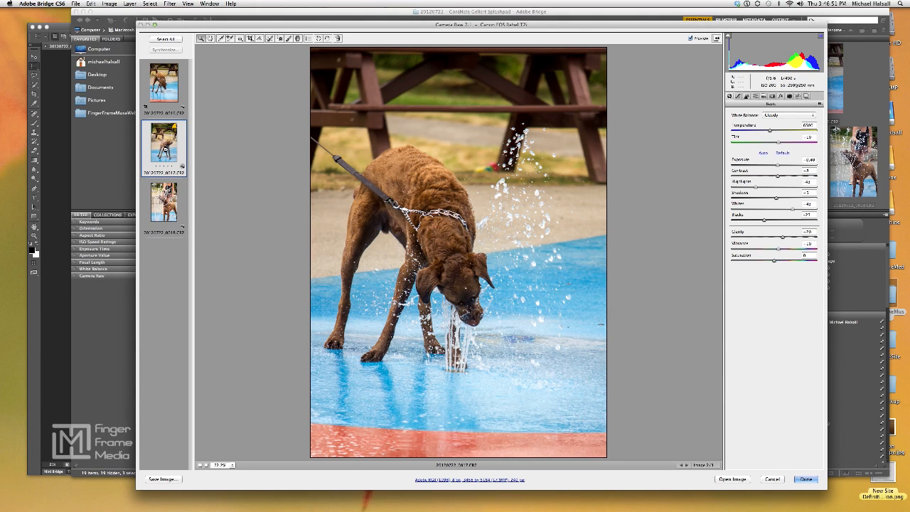
pyautogui.click(689, 38)
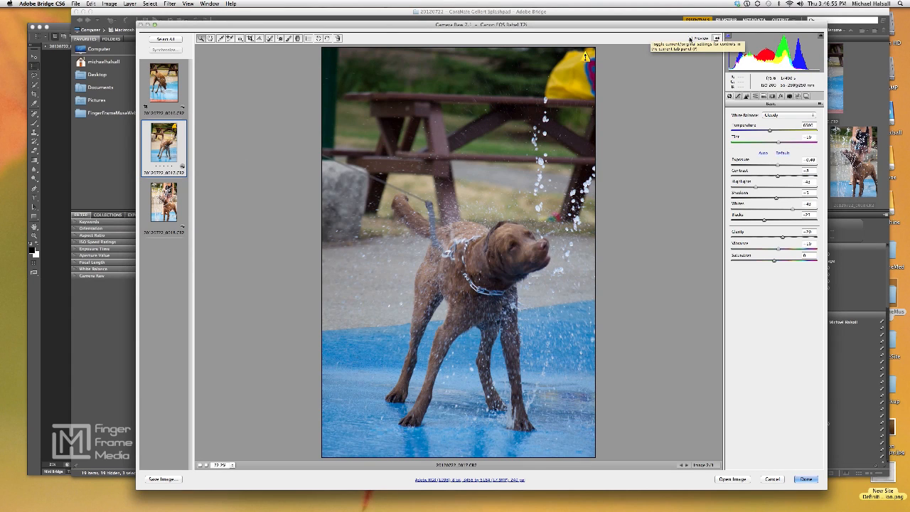
pyautogui.click(690, 39)
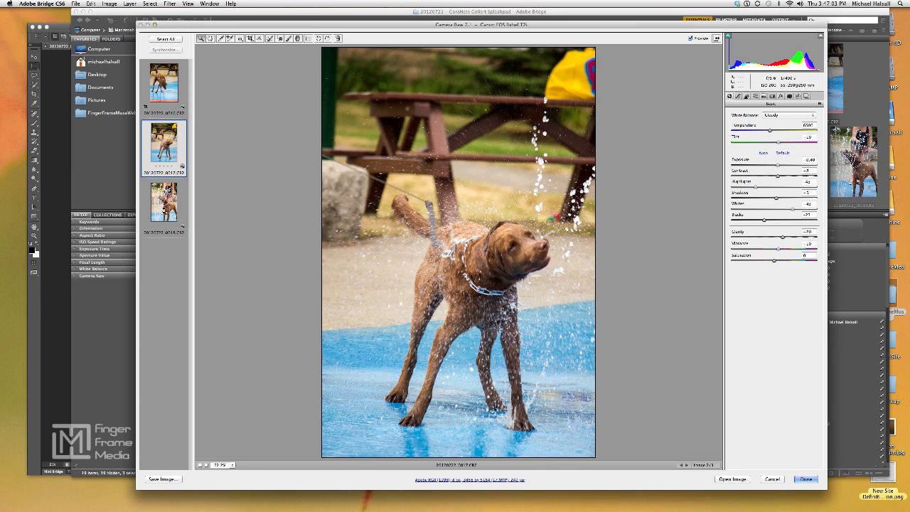
pyautogui.click(165, 213)
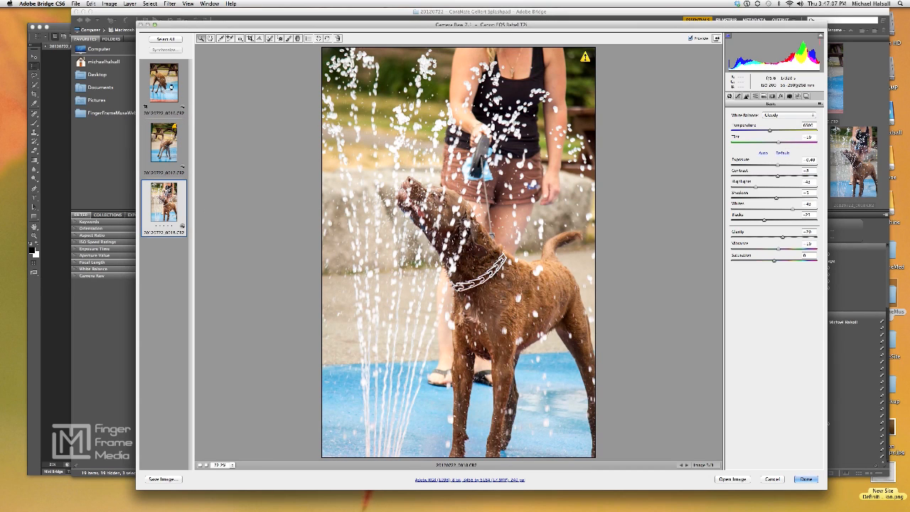
pyautogui.click(171, 87)
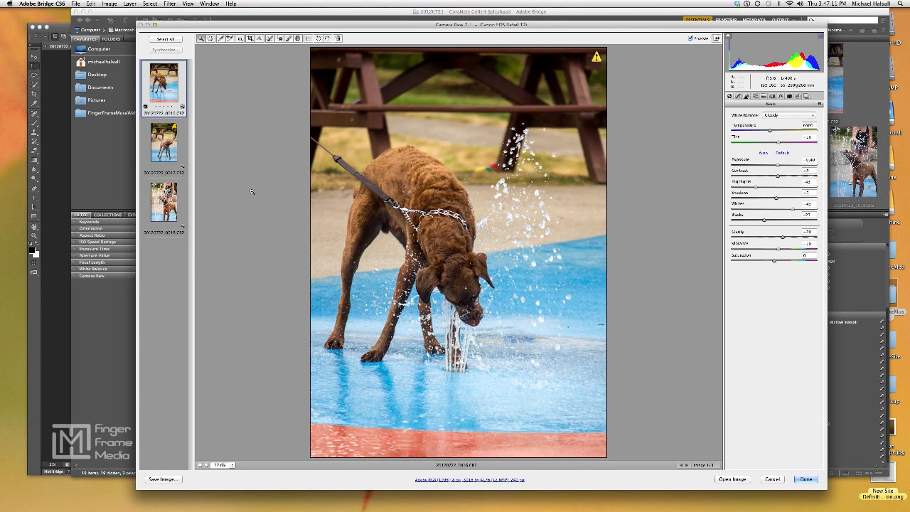
# Apply the Camera Raw edits to the photos and switch to the open dog image in Photoshop
pyautogui.click(806, 480)
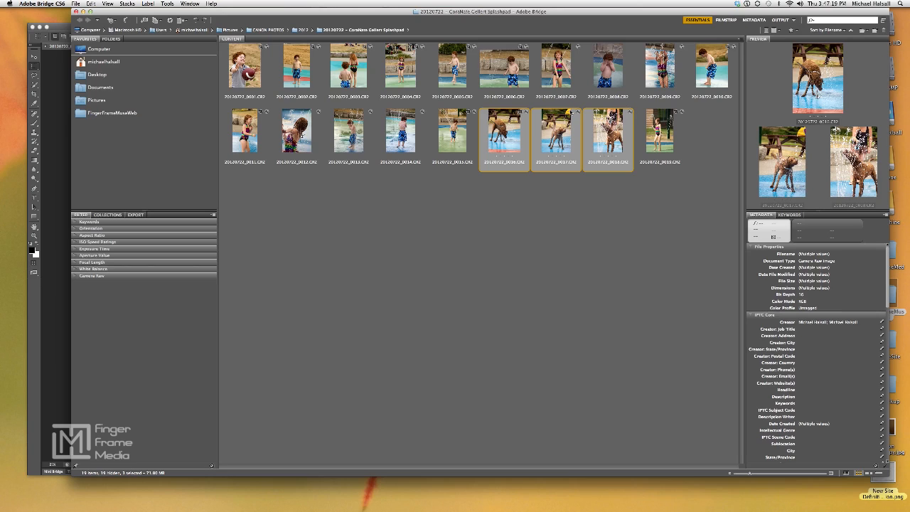
pyautogui.click(556, 211)
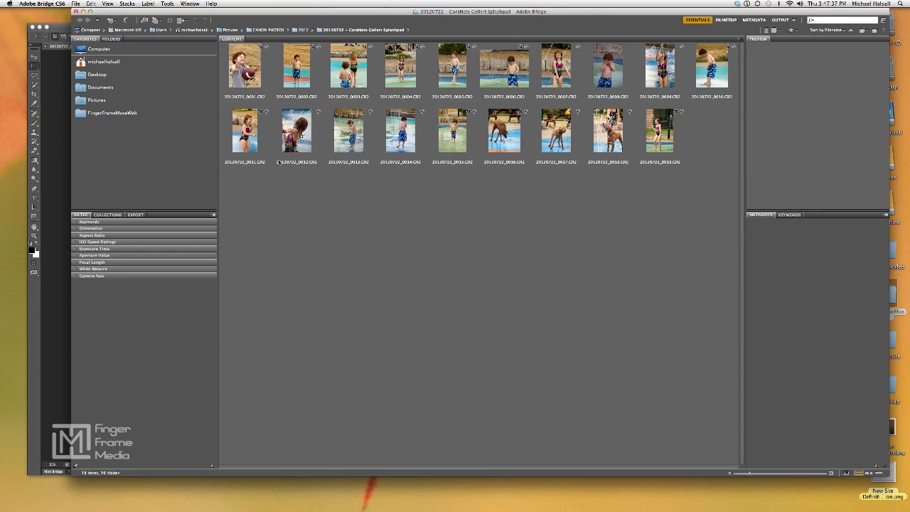
pyautogui.click(59, 118)
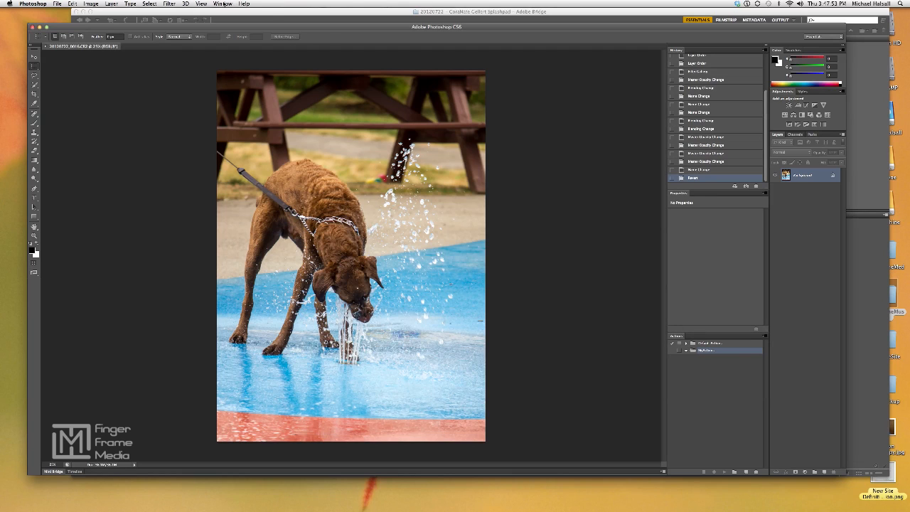
pyautogui.click(222, 3)
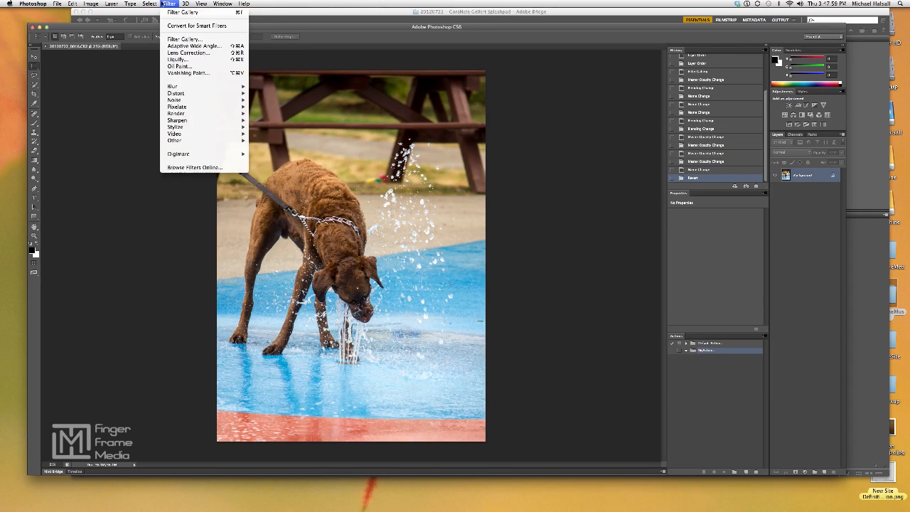
pyautogui.click(284, 7)
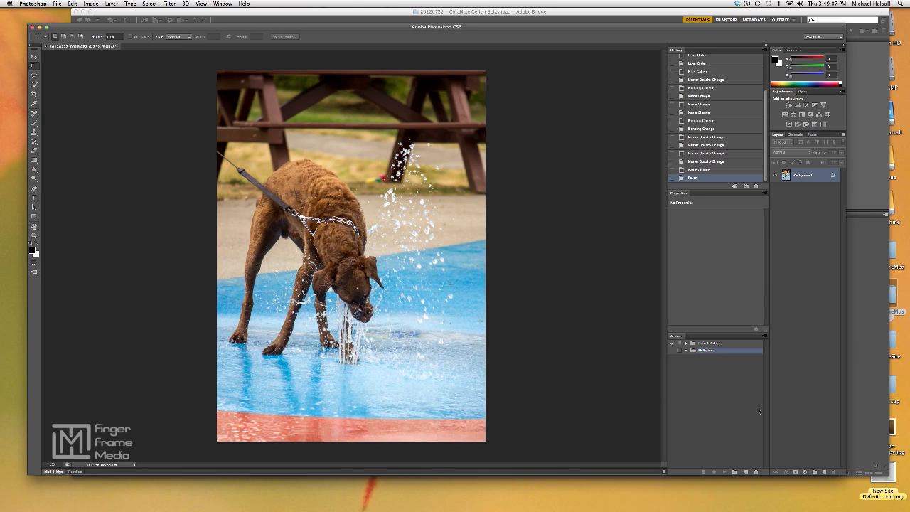
# Create an action named "Painting with Glow Edge Outlin" in the MyActions set, without a function key, and start recording it
pyautogui.click(746, 471)
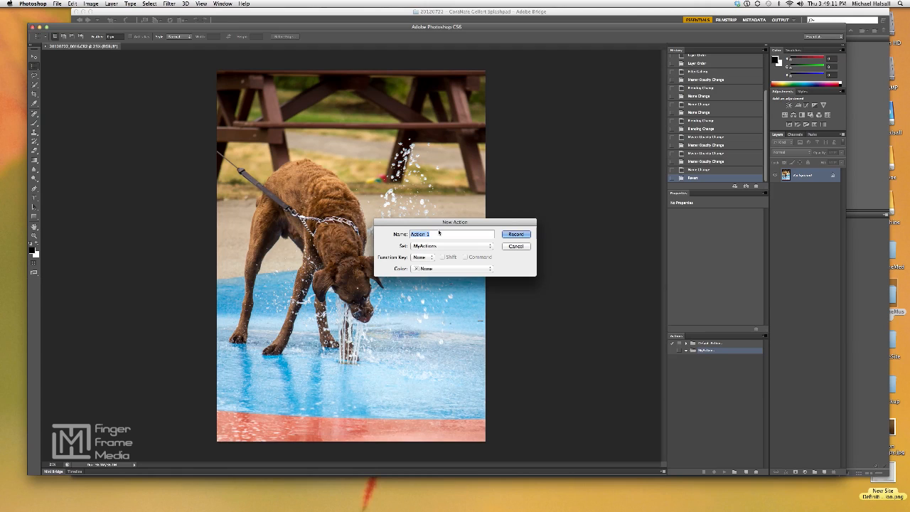
pyautogui.write('Painting')
pyautogui.write(' with')
pyautogui.write(' Glow Ef')
pyautogui.write('ge')
pyautogui.write(' OU')
pyautogui.click(430, 258)
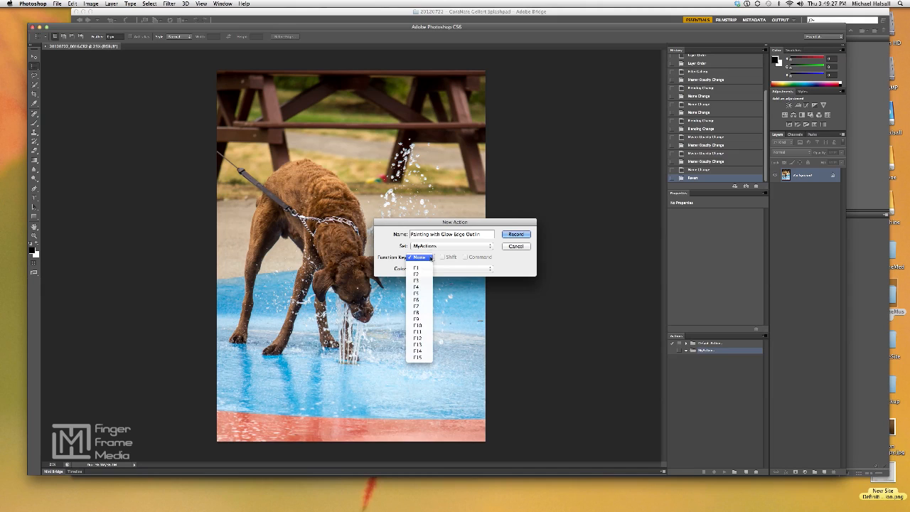
pyautogui.click(431, 257)
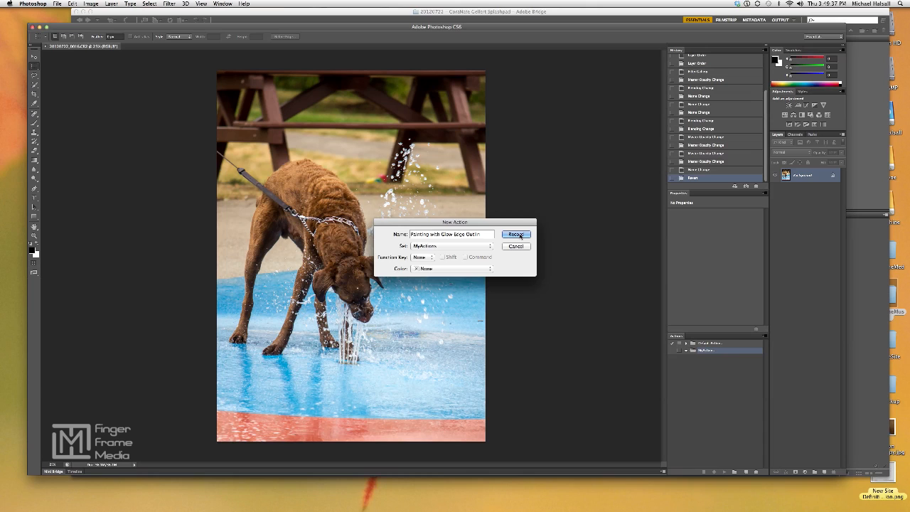
pyautogui.click(521, 235)
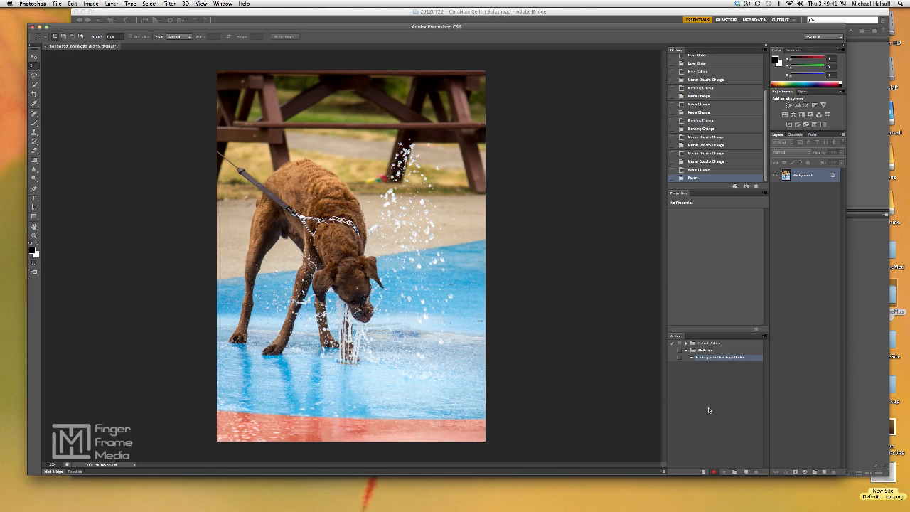
# Convert the locked background into a normal layer named "Original"
pyautogui.doubleClick(806, 176)
pyautogui.write('Original')
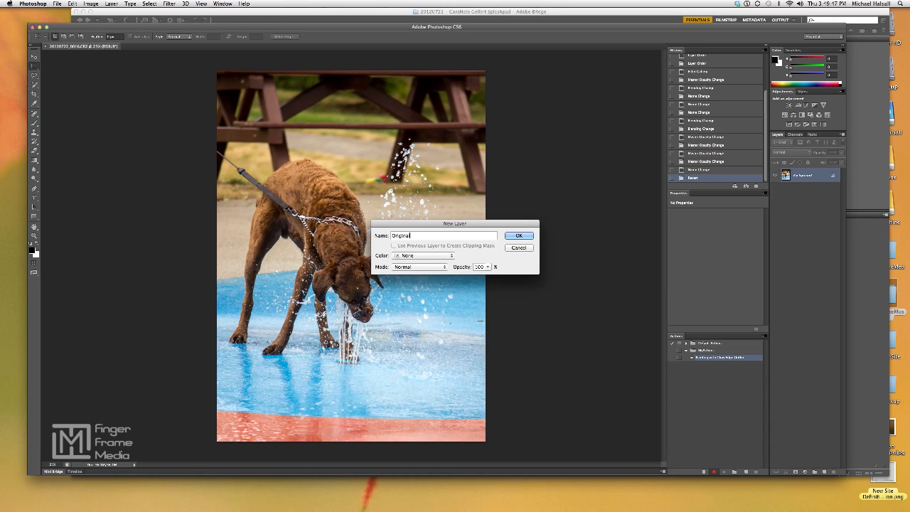
pyautogui.click(517, 236)
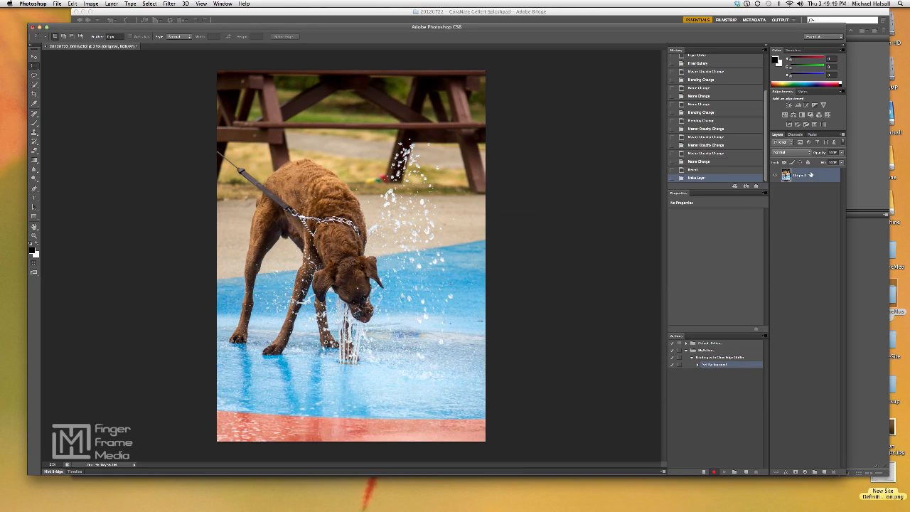
# Duplicate the Original layer, move the copy beneath it and rename the copy "Background"
pyautogui.press('super+j')
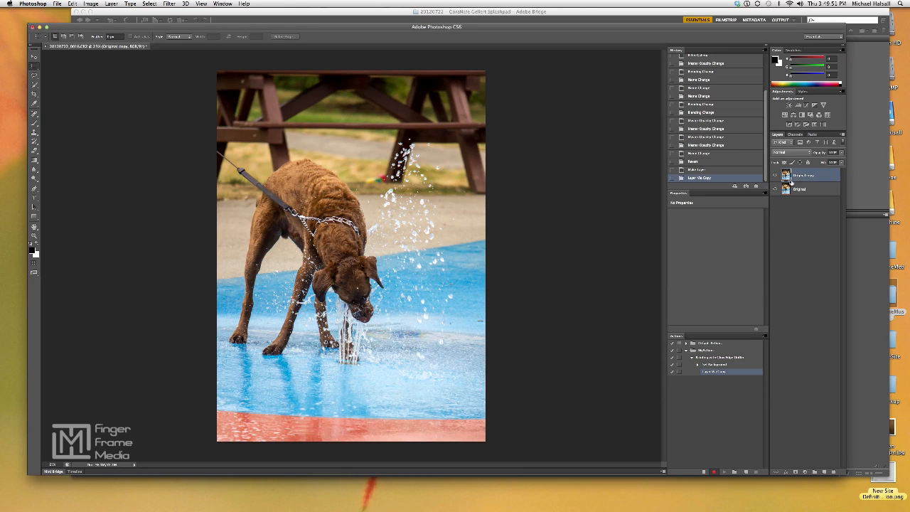
pyautogui.moveTo(796, 178); pyautogui.dragTo(798, 201)
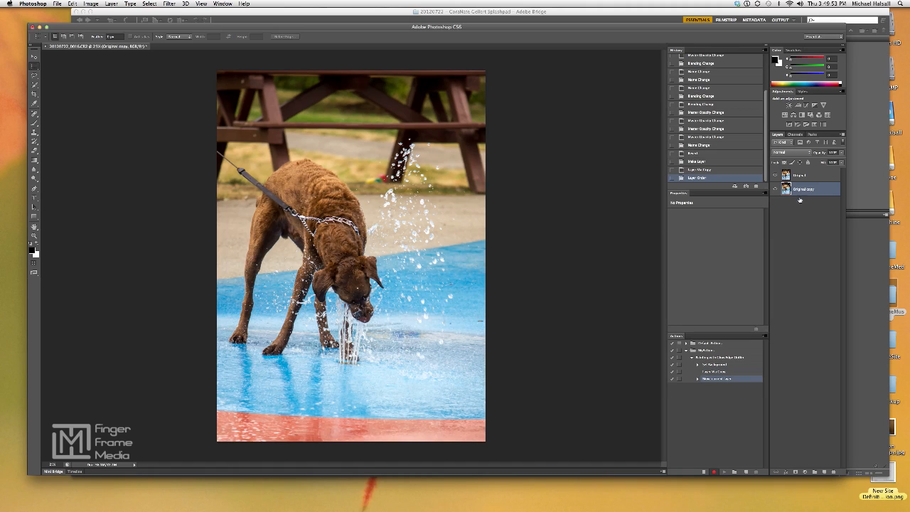
pyautogui.doubleClick(802, 189)
pyautogui.write('Sackground')
pyautogui.press('Return')
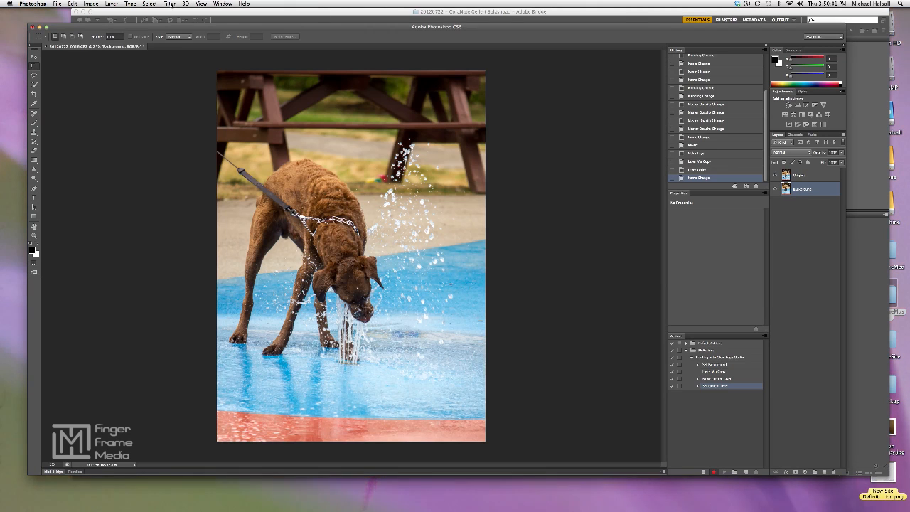
# Render the Clouds filter on the Background layer
pyautogui.click(170, 5)
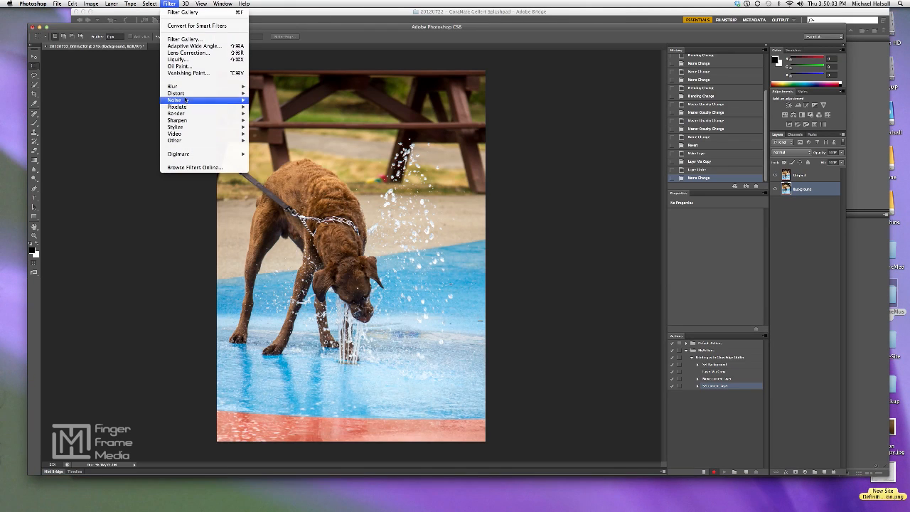
pyautogui.moveTo(189, 115)
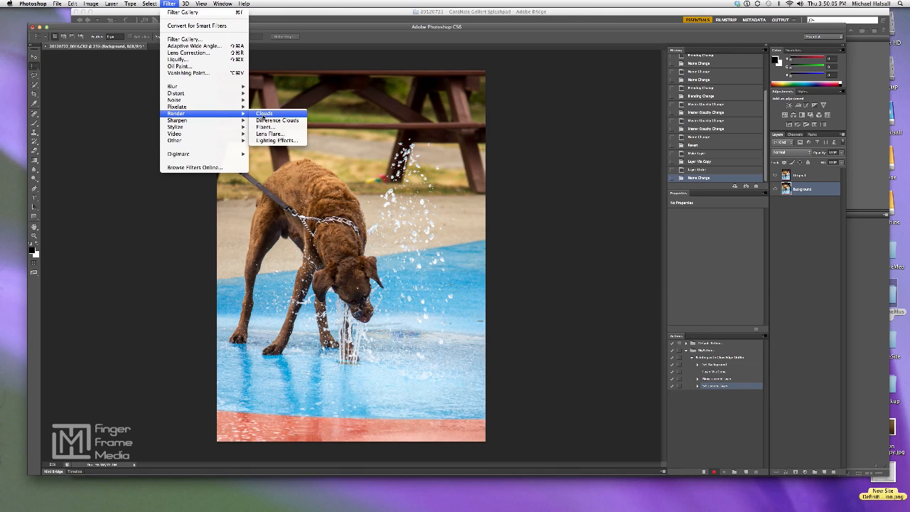
pyautogui.click(262, 114)
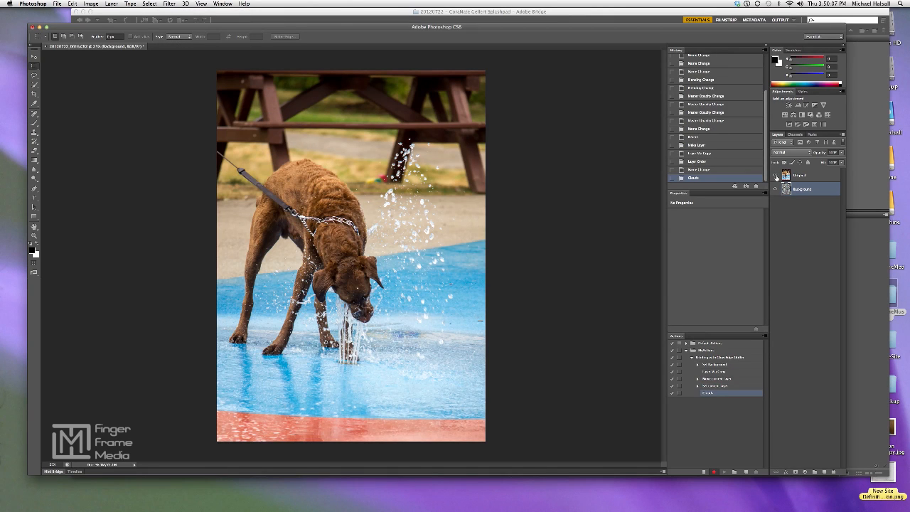
# Hide the Original layer and apply a Gaussian Blur with a 120-pixel radius to the clouds on the Background layer
pyautogui.click(776, 175)
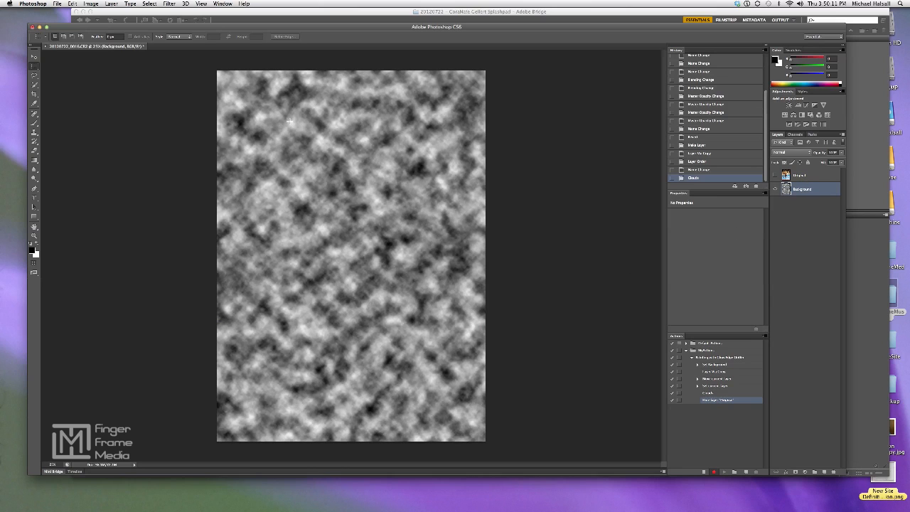
pyautogui.click(170, 4)
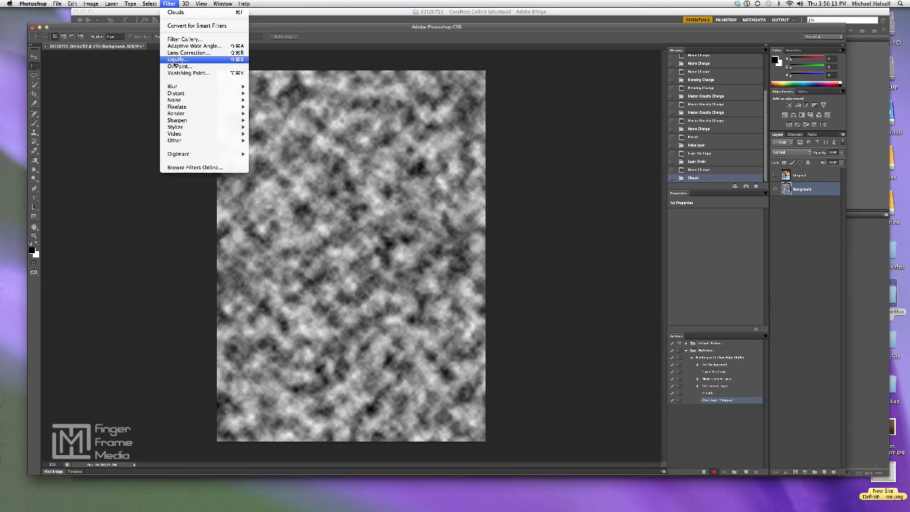
pyautogui.moveTo(185, 87)
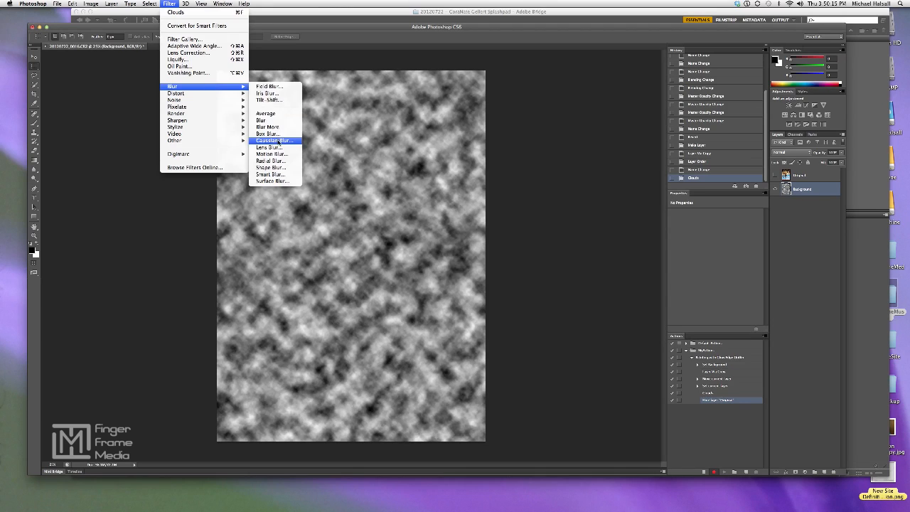
pyautogui.click(274, 141)
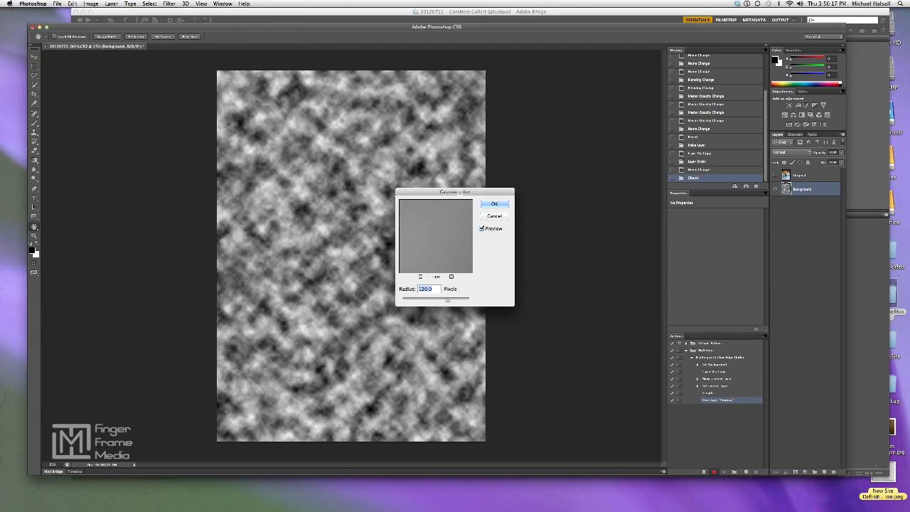
pyautogui.moveTo(461, 192); pyautogui.dragTo(583, 179)
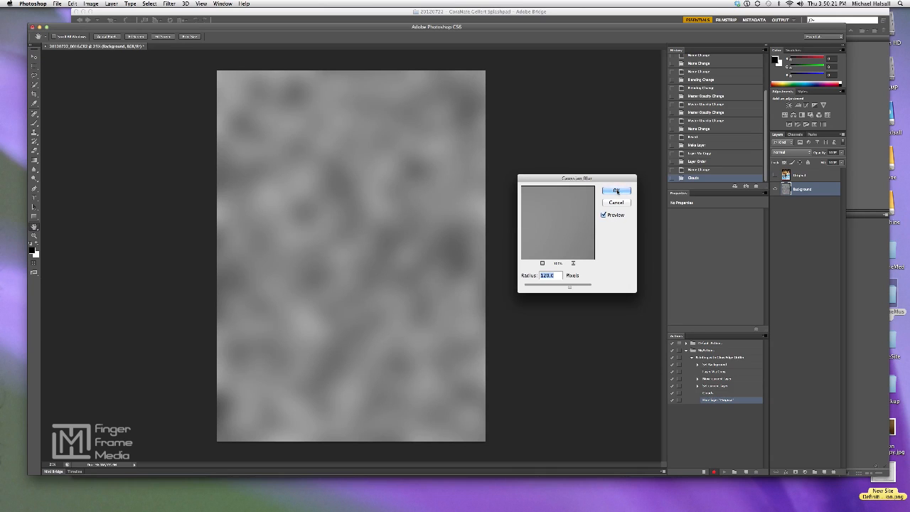
pyautogui.click(616, 191)
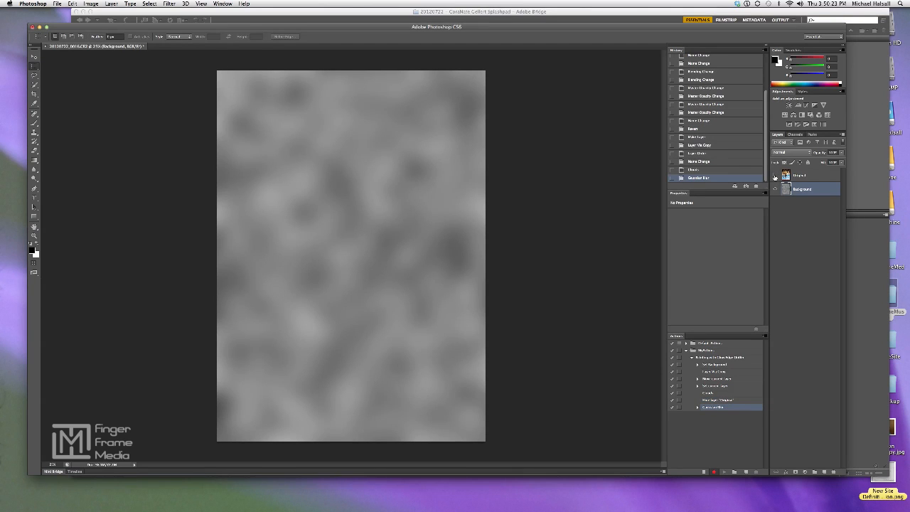
# Show the Original layer again and duplicate it three times
pyautogui.click(775, 175)
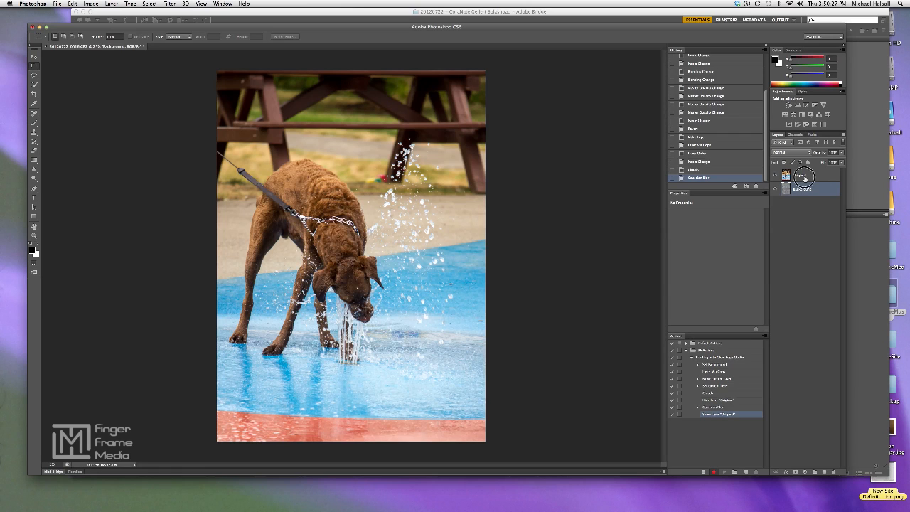
pyautogui.click(804, 178)
pyautogui.press('super+j')
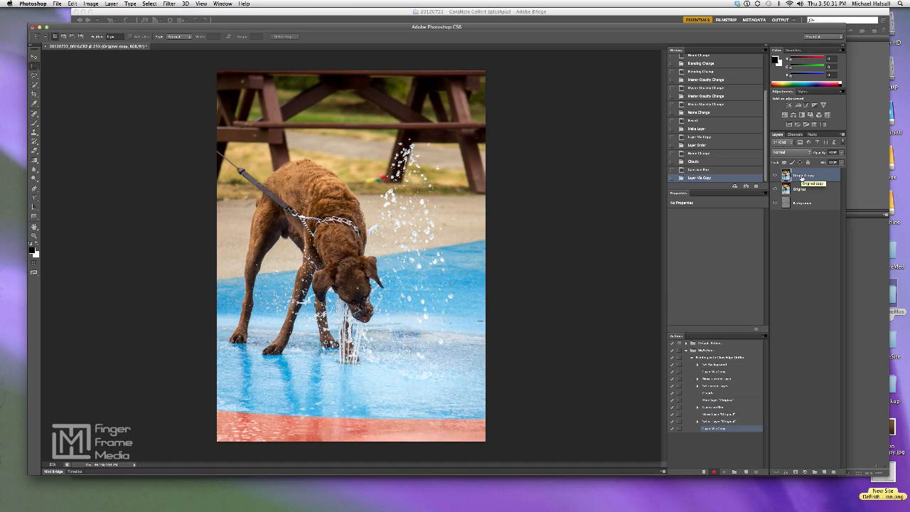
pyautogui.press('super+j')
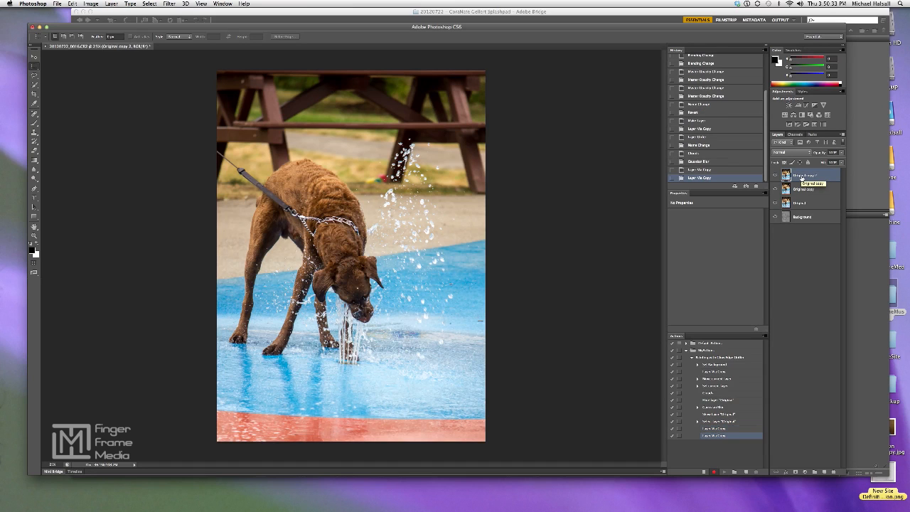
pyautogui.press('super+j')
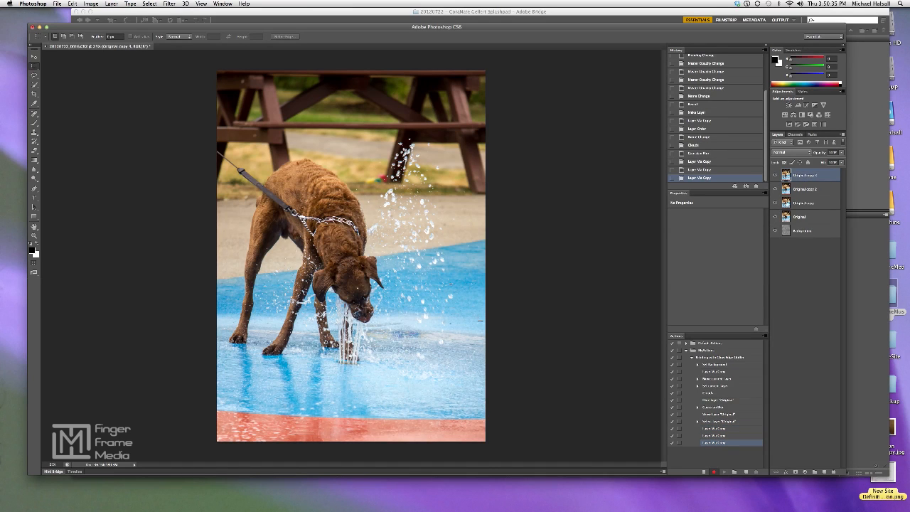
# Hide the two uppermost Original copies, rename the remaining copy "Underpainting" and hide the Original layer
pyautogui.click(775, 189)
pyautogui.click(775, 175)
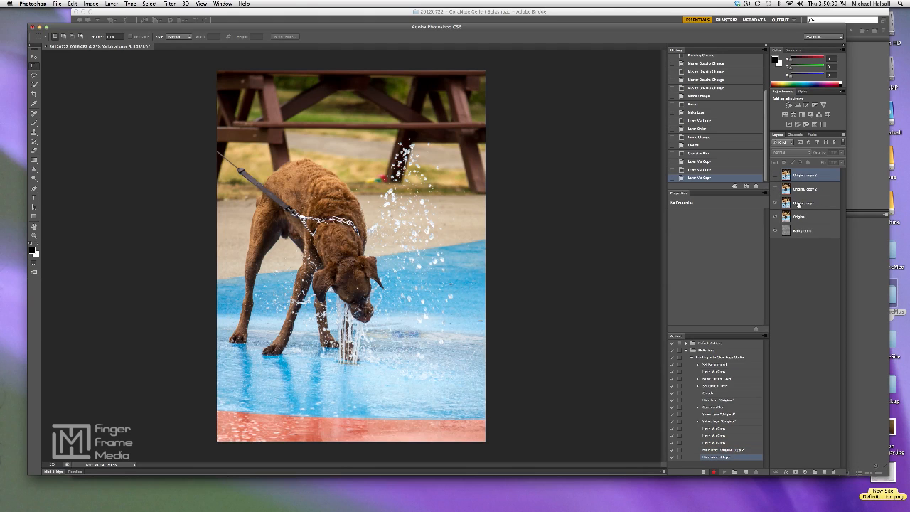
pyautogui.doubleClick(799, 203)
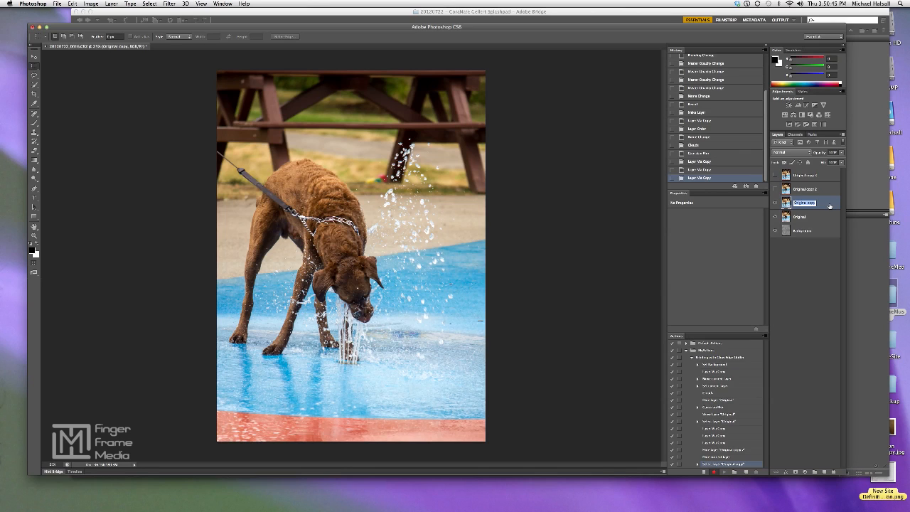
pyautogui.write('L')
pyautogui.press('Return')
pyautogui.click(775, 218)
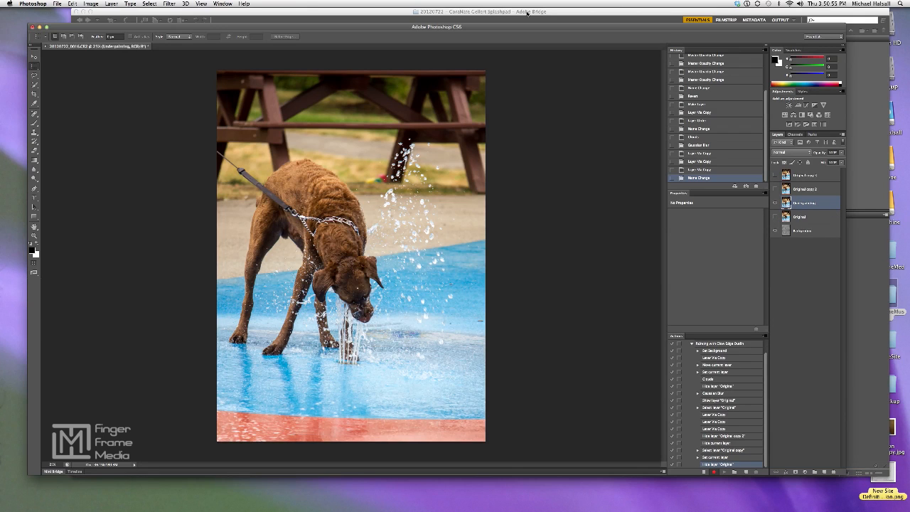
# Apply the Filter Gallery's artistic Underpainting filter with Canvas texture and top lighting to the Underpainting layer
pyautogui.click(169, 3)
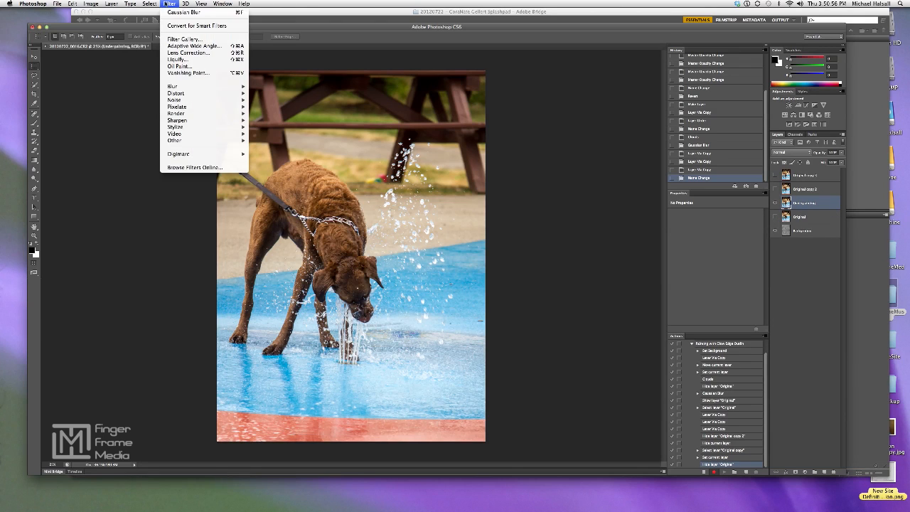
pyautogui.click(177, 39)
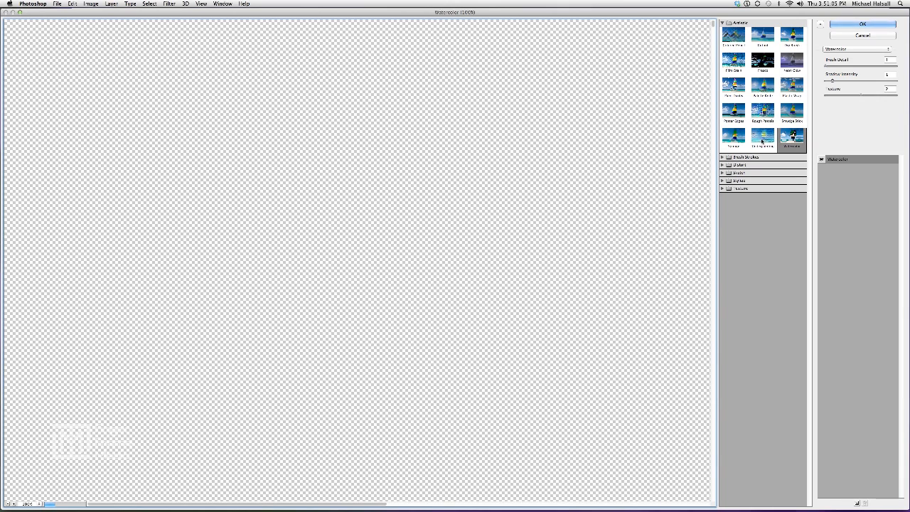
pyautogui.click(763, 141)
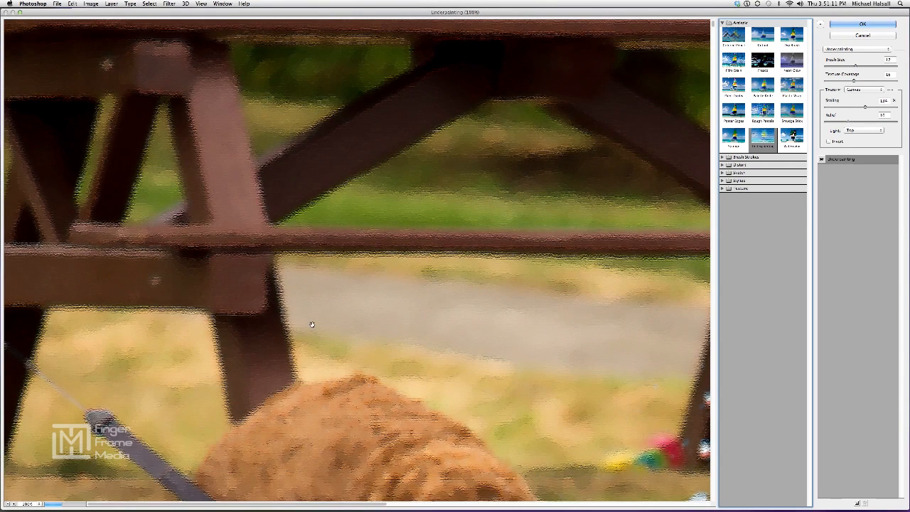
pyautogui.click(8, 504)
pyautogui.click(8, 504)
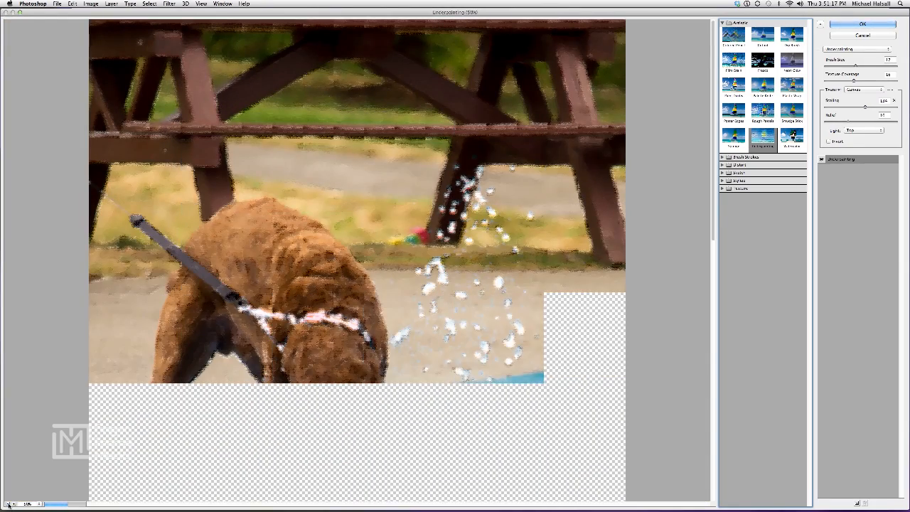
pyautogui.click(8, 505)
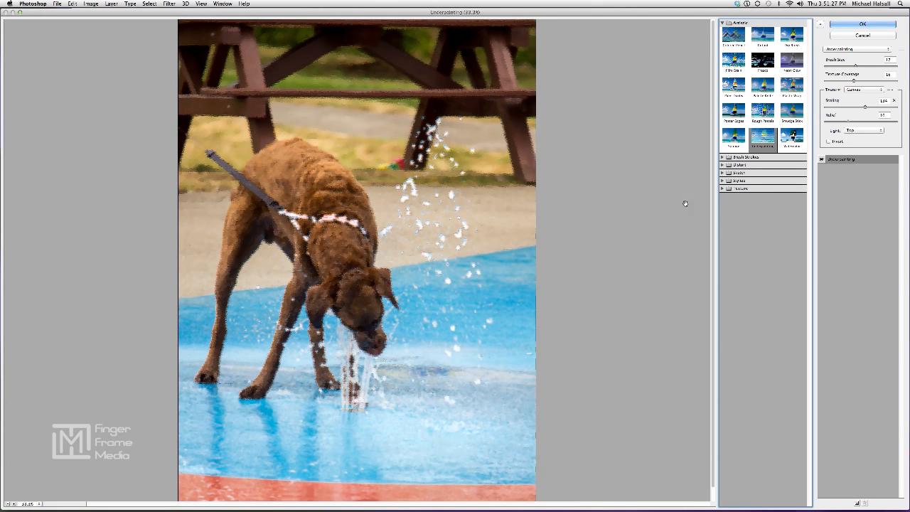
pyautogui.press('F12')
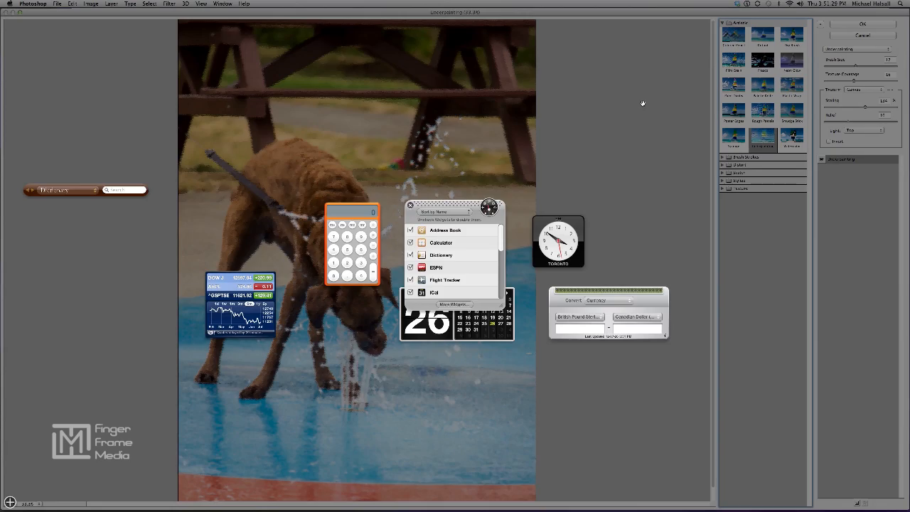
pyautogui.click(642, 102)
pyautogui.click(838, 27)
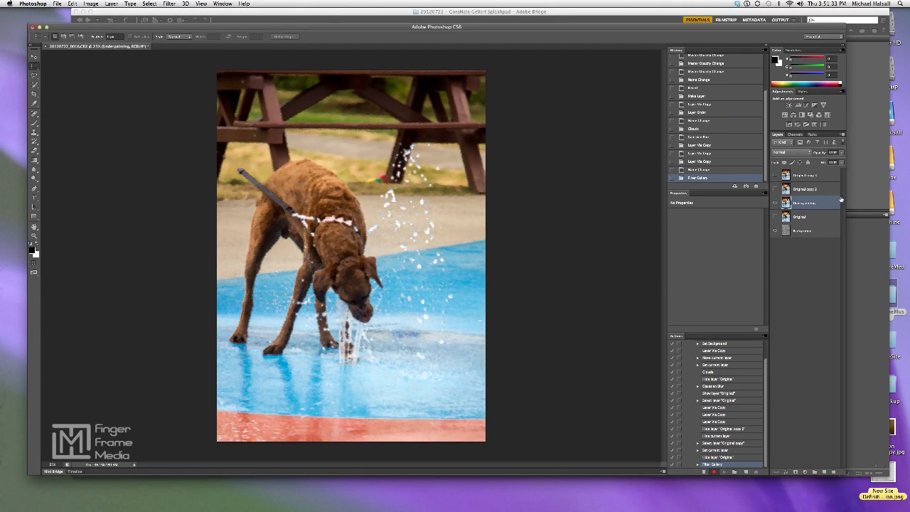
# Set the Underpainting layer's blending mode to Multiply and reduce its opacity, keeping the layer copy above it hidden
pyautogui.click(775, 189)
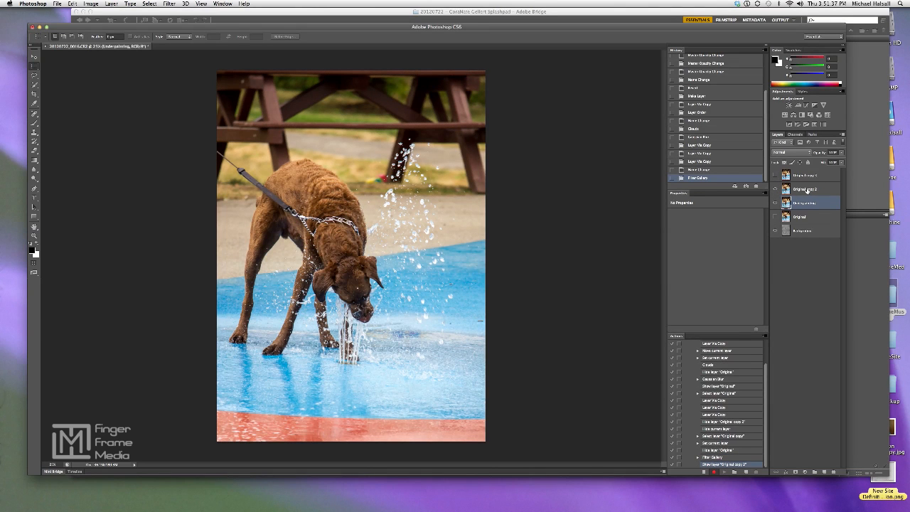
pyautogui.click(807, 189)
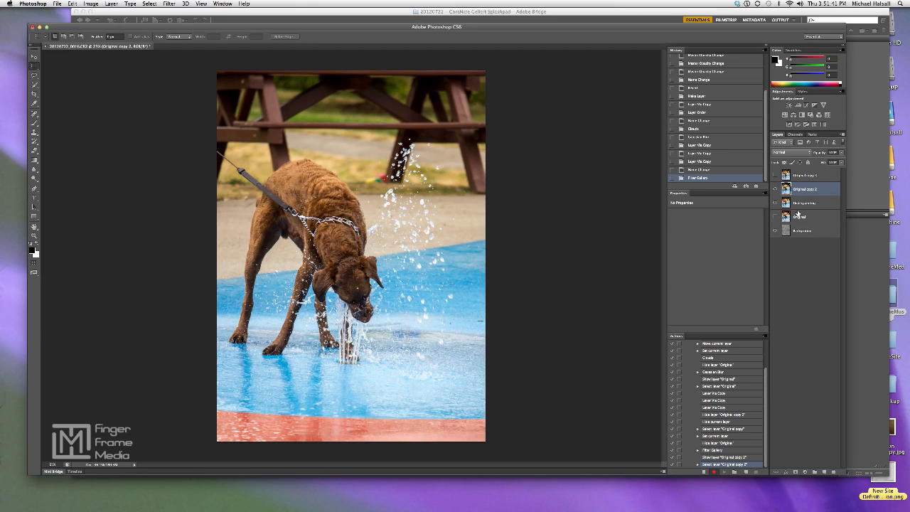
pyautogui.click(805, 204)
pyautogui.click(782, 152)
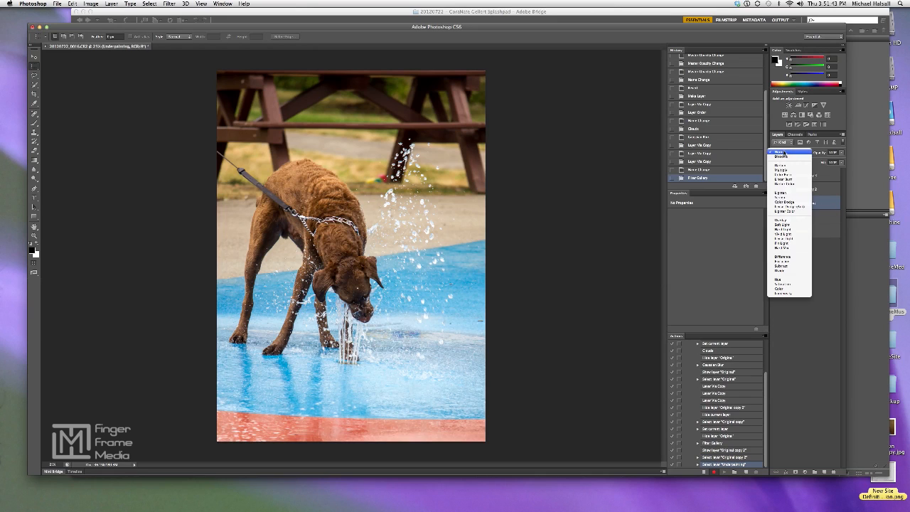
pyautogui.click(789, 171)
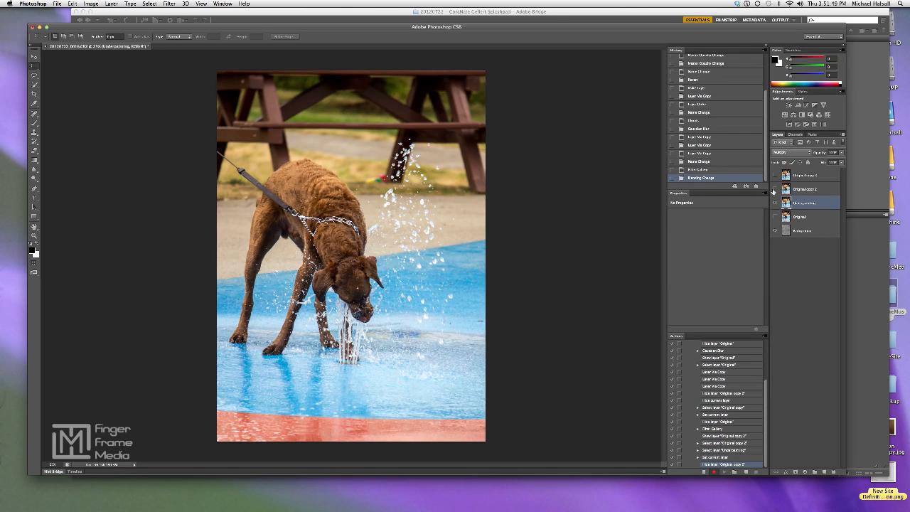
pyautogui.click(775, 189)
pyautogui.click(842, 154)
pyautogui.moveTo(841, 161); pyautogui.dragTo(828, 163)
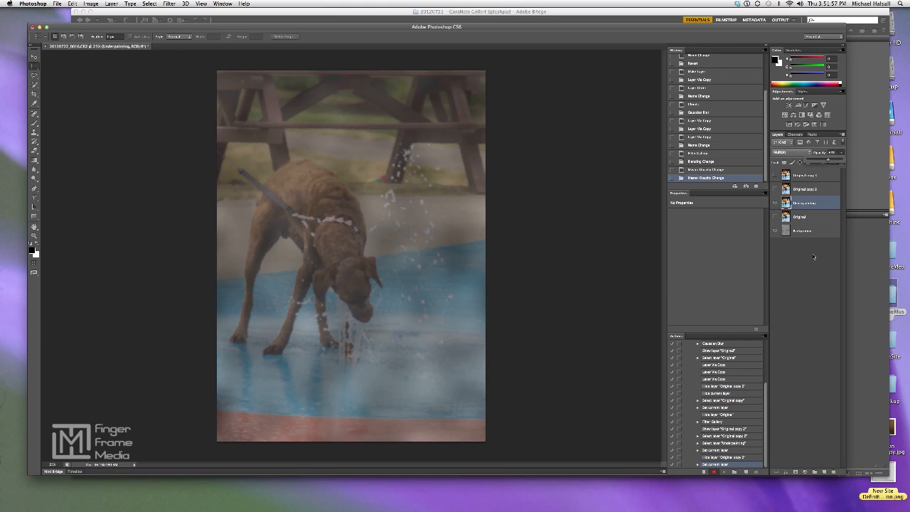
# Show the Original copy 2 layer and rename it "Glow Edge"
pyautogui.click(775, 189)
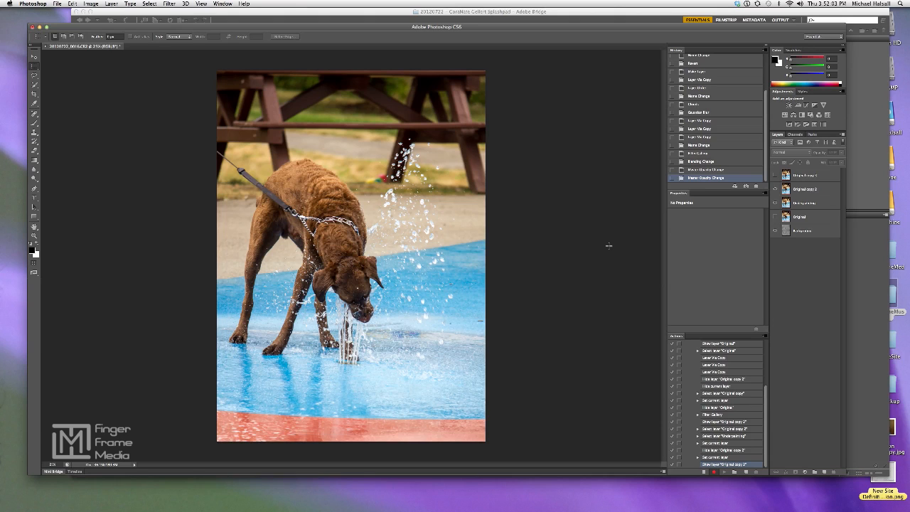
pyautogui.doubleClick(807, 190)
pyautogui.write('I')
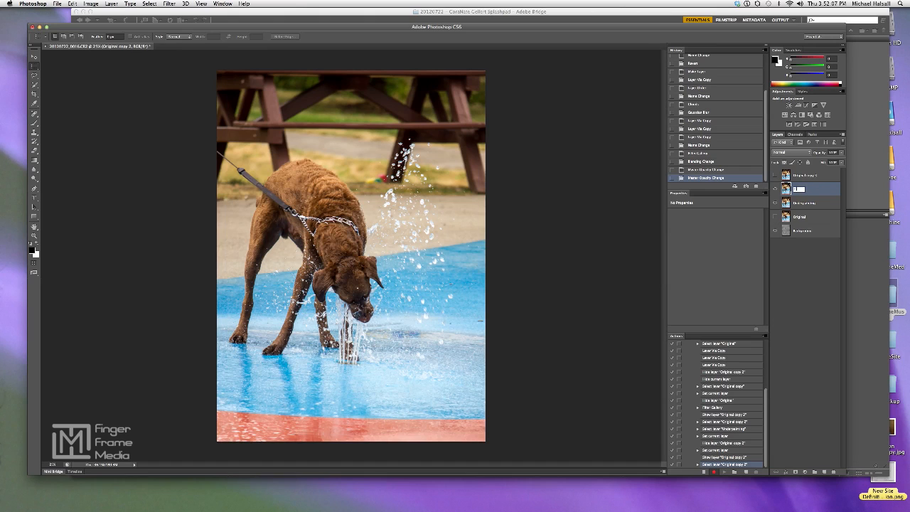
pyautogui.write('low Edge')
pyautogui.click(816, 278)
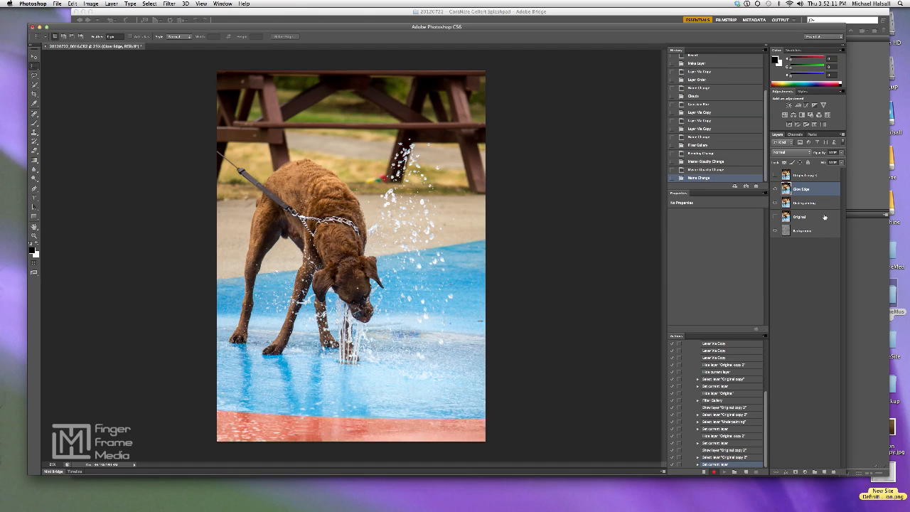
# Apply the Filter Gallery's stylize filter Glowing Edges to the Glow Edge layer
pyautogui.click(170, 3)
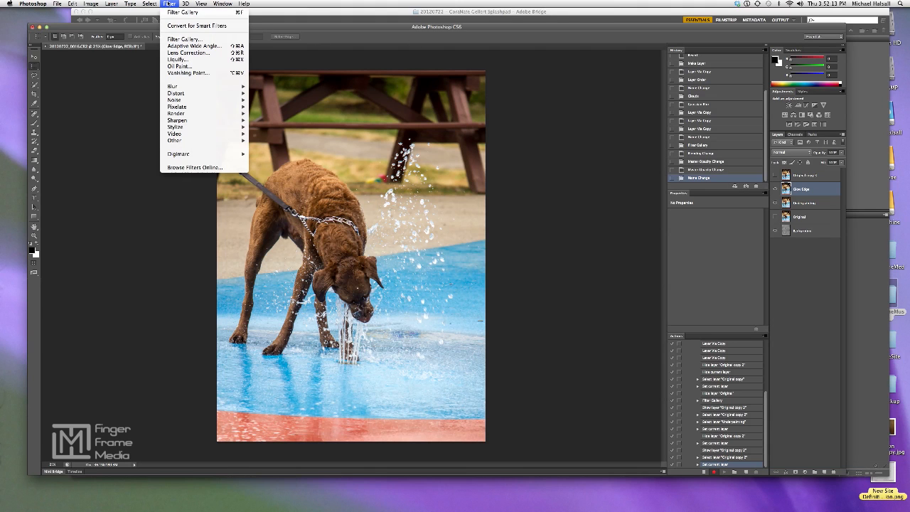
pyautogui.click(178, 39)
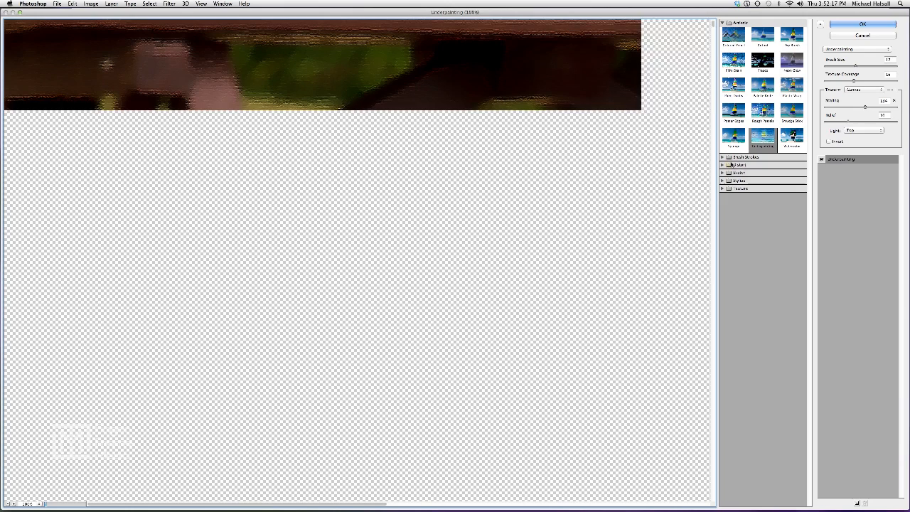
pyautogui.click(722, 181)
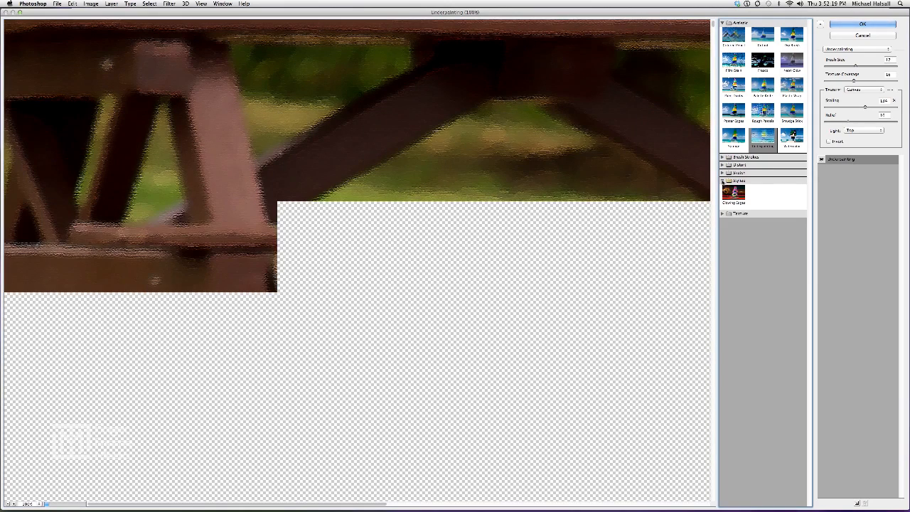
pyautogui.click(734, 194)
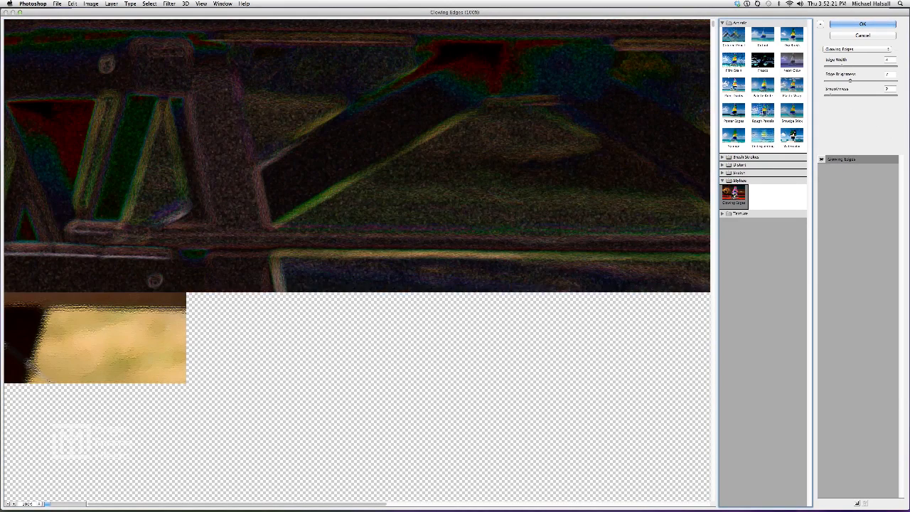
pyautogui.click(6, 504)
pyautogui.click(6, 504)
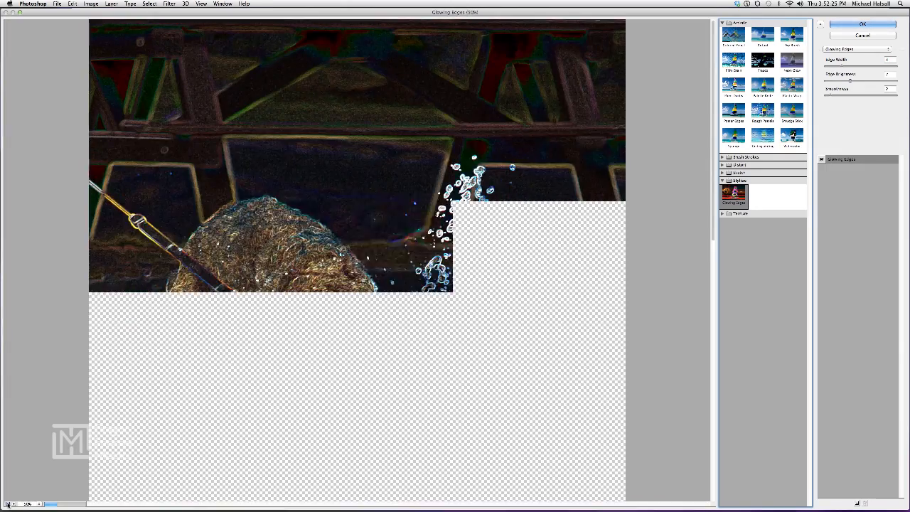
pyautogui.click(6, 503)
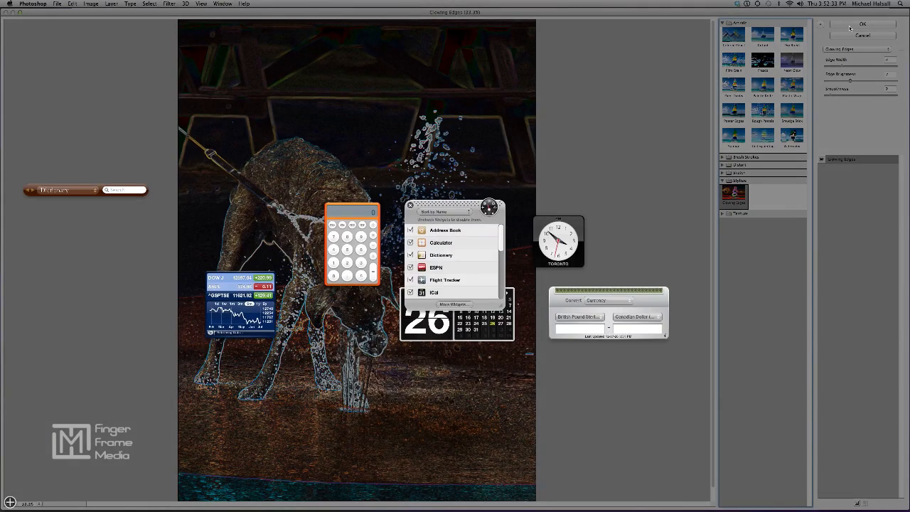
pyautogui.click(850, 27)
pyautogui.click(851, 27)
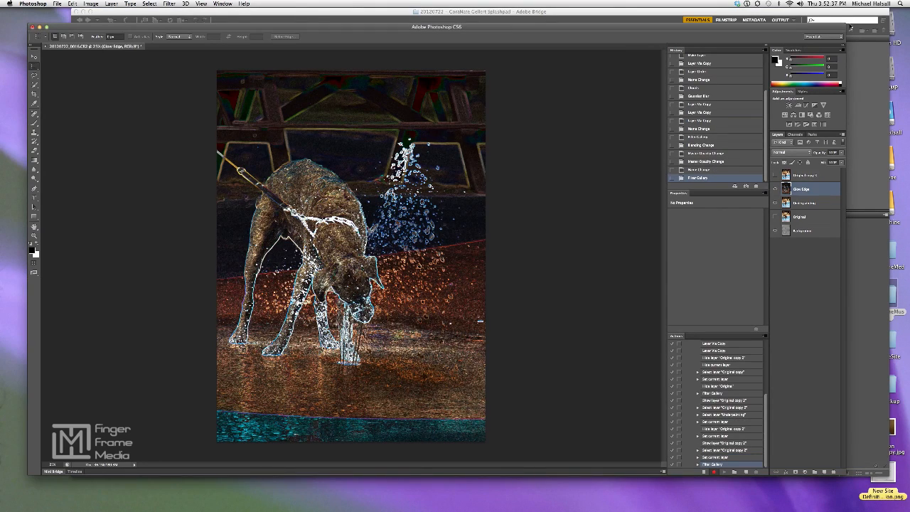
# Invert the Glow Edge layer's colours and fully desaturate it with a Hue/Saturation adjustment at Saturation -100
pyautogui.press('super+i')
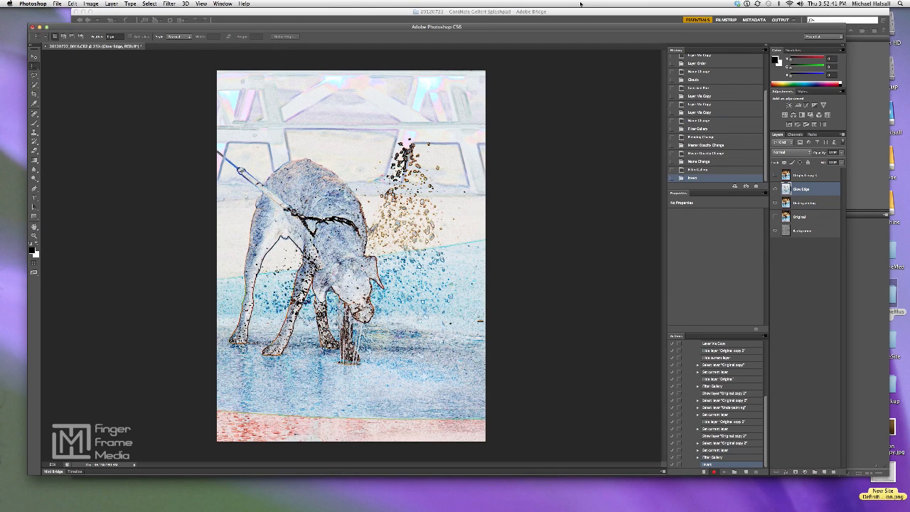
pyautogui.click(90, 5)
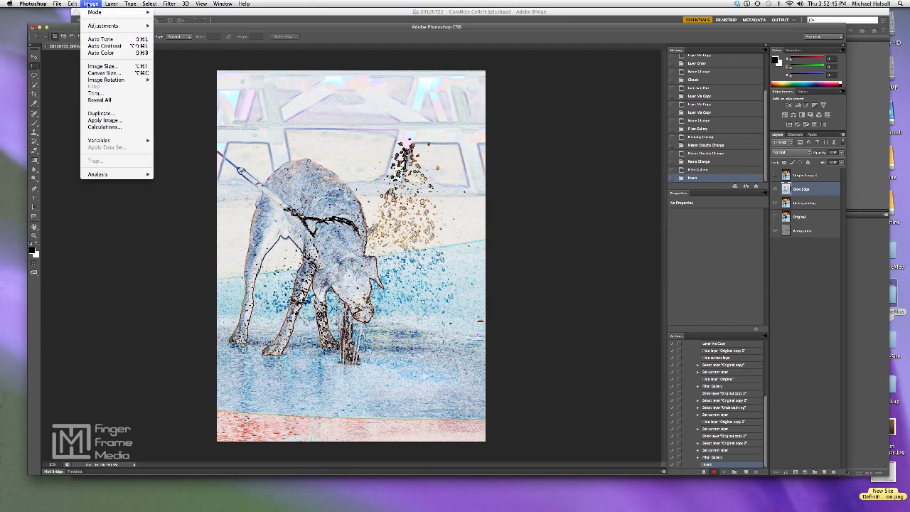
pyautogui.moveTo(95, 28)
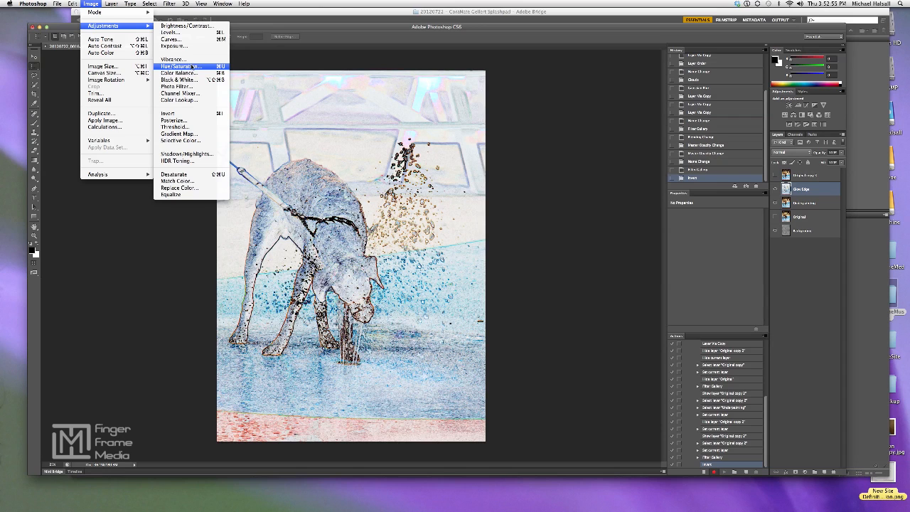
pyautogui.click(192, 66)
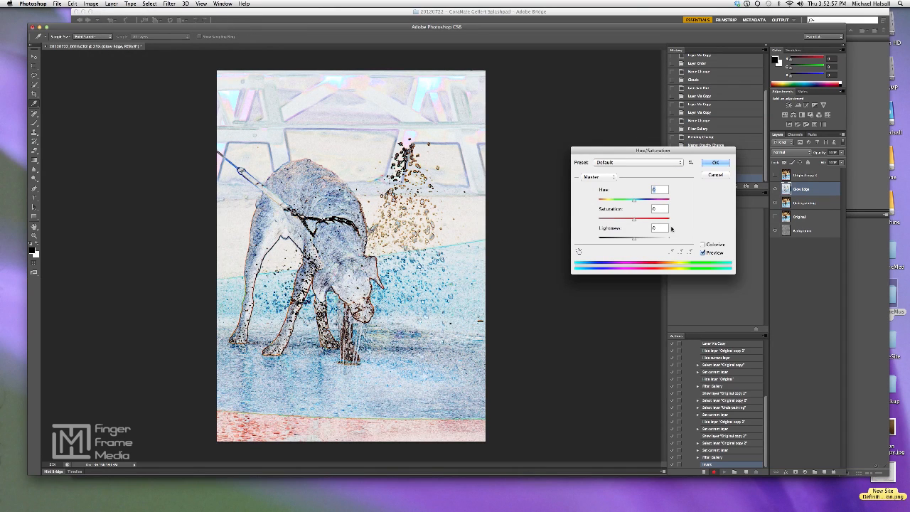
pyautogui.moveTo(634, 219); pyautogui.dragTo(588, 222)
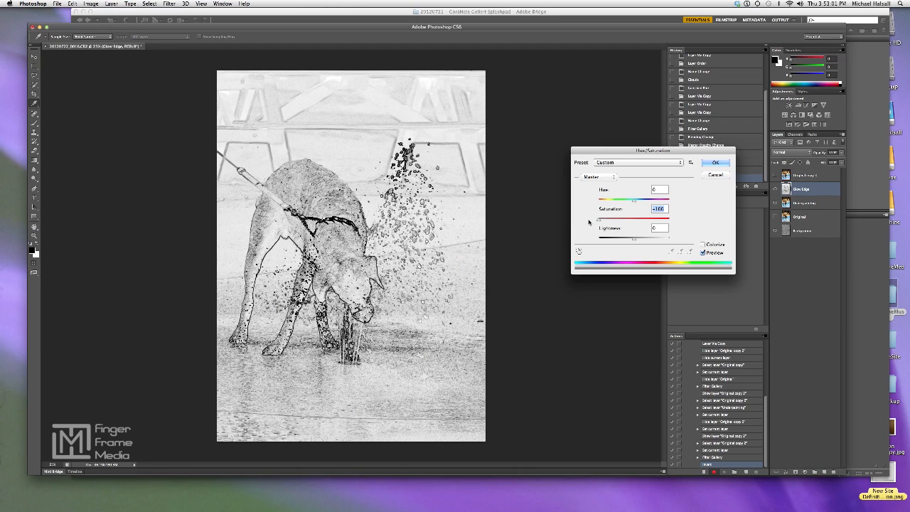
pyautogui.click(717, 164)
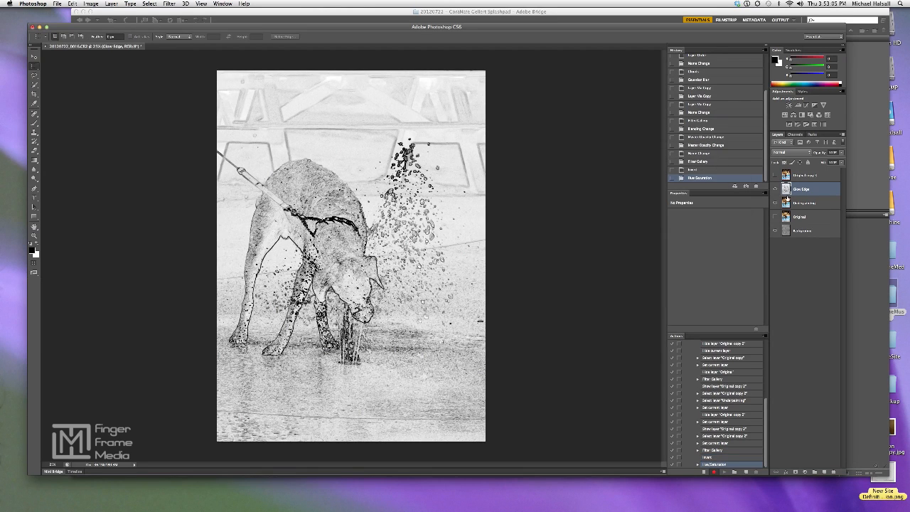
# Set the Glow Edge layer's blending mode to Overlay and reduce its opacity
pyautogui.click(788, 153)
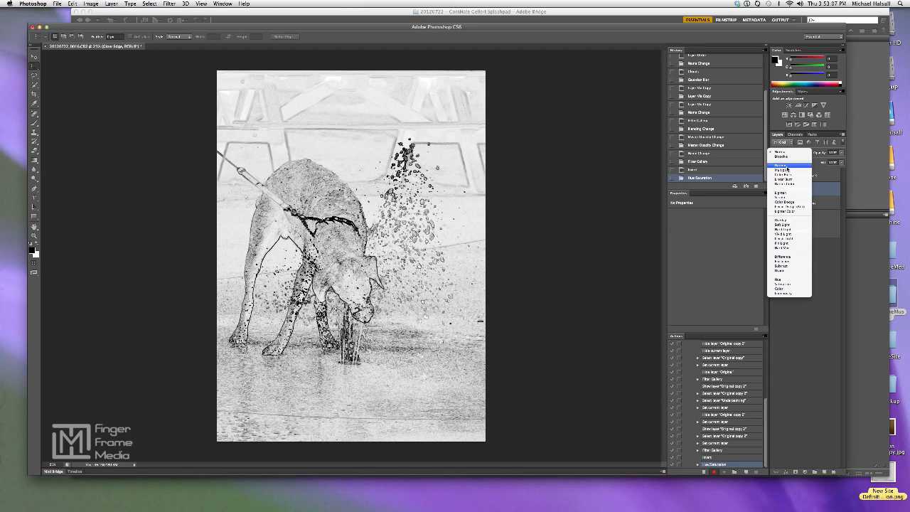
pyautogui.click(782, 219)
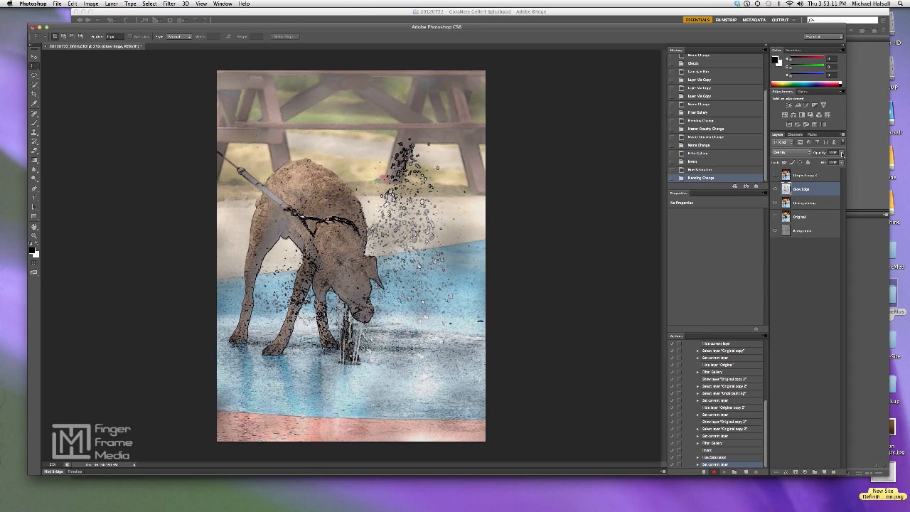
pyautogui.click(843, 154)
pyautogui.moveTo(841, 161); pyautogui.dragTo(833, 164)
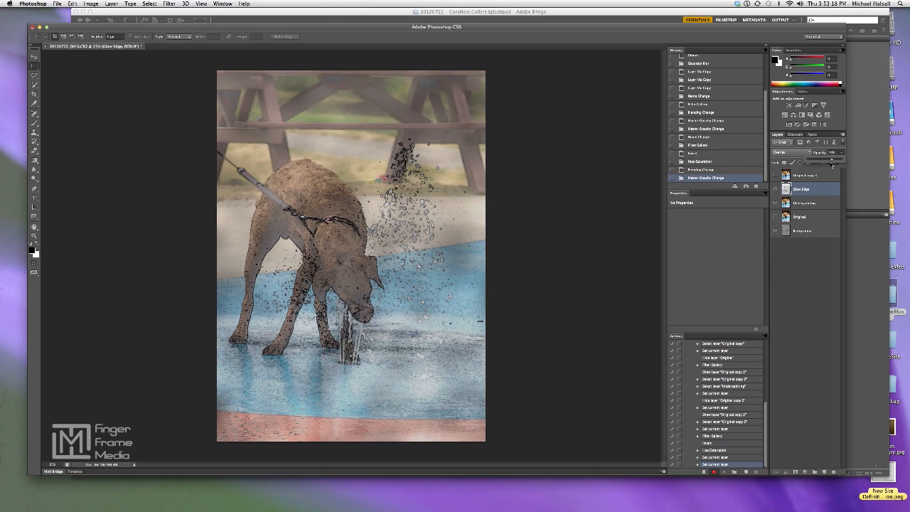
pyautogui.click(813, 258)
# Show the Original copy 3 layer and rename it "Watercolour"
pyautogui.click(776, 175)
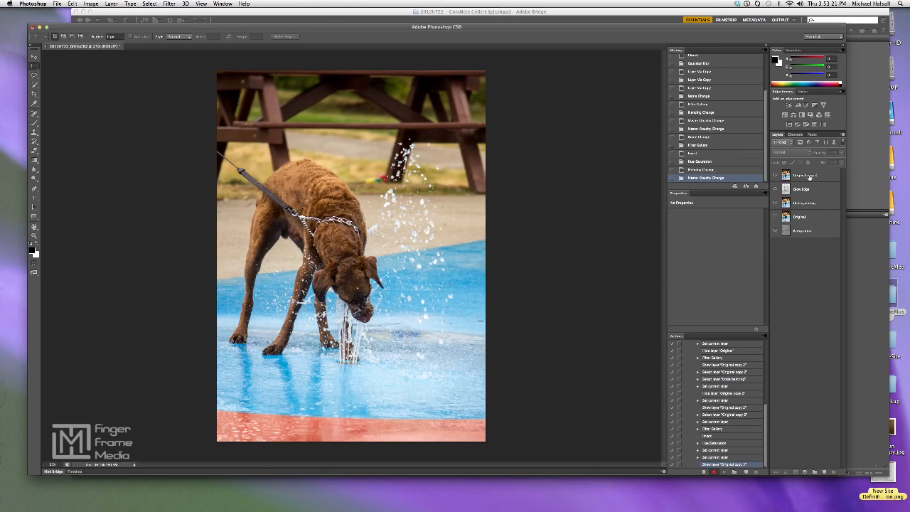
pyautogui.doubleClick(809, 175)
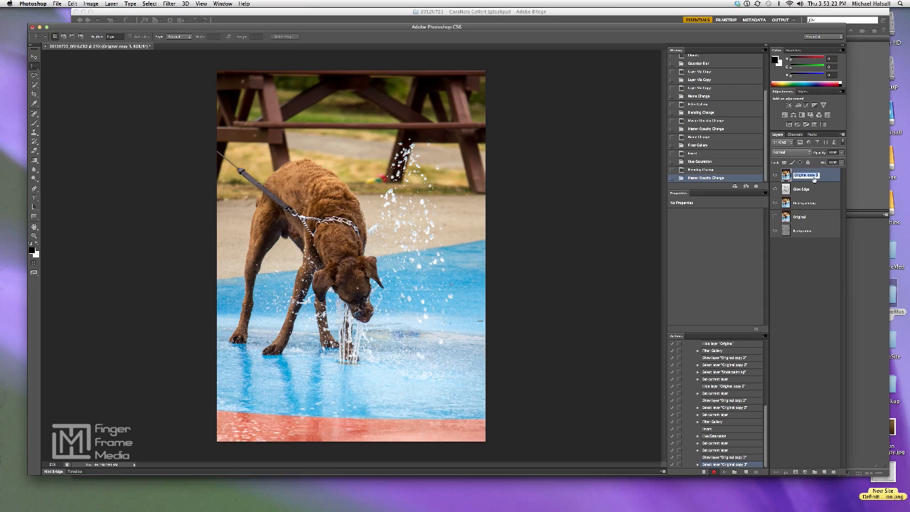
pyautogui.write('Watercolour')
pyautogui.press('Return')
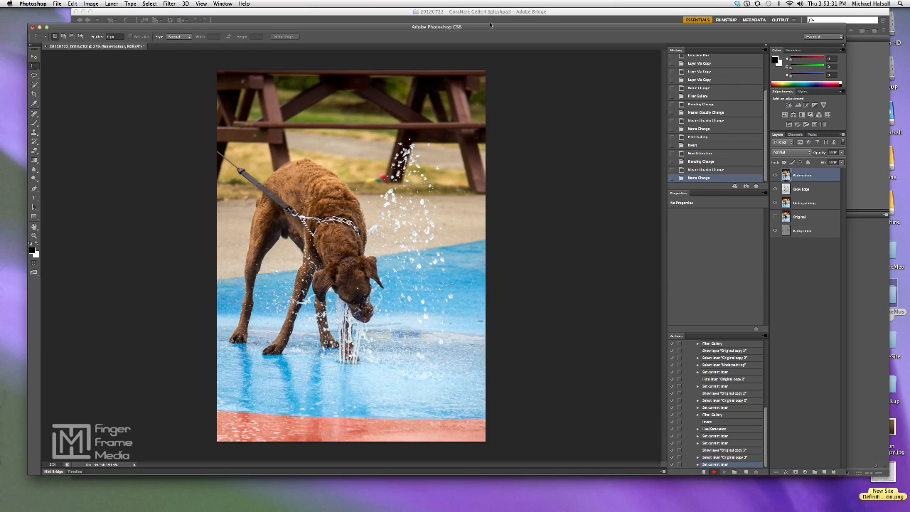
# Apply the Filter Gallery's artistic Watercolor filter to the Watercolour layer, previewing the whole image
pyautogui.click(169, 3)
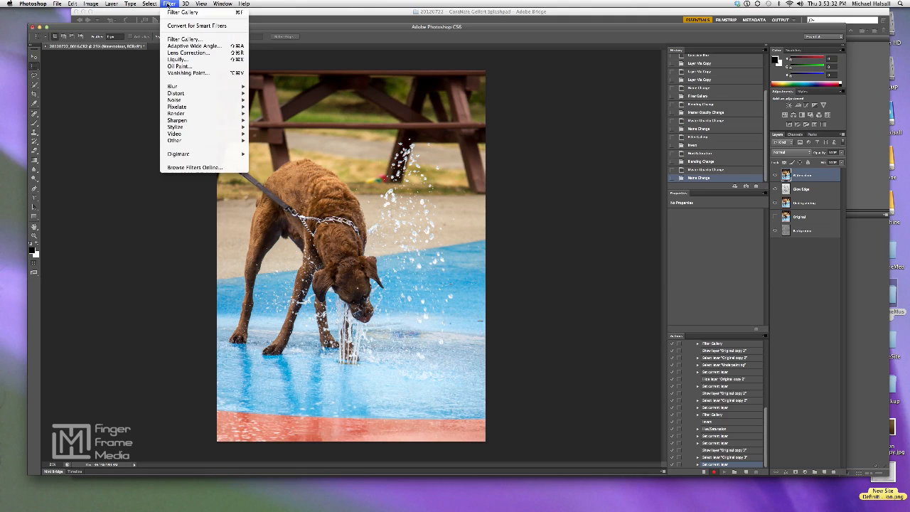
pyautogui.click(182, 40)
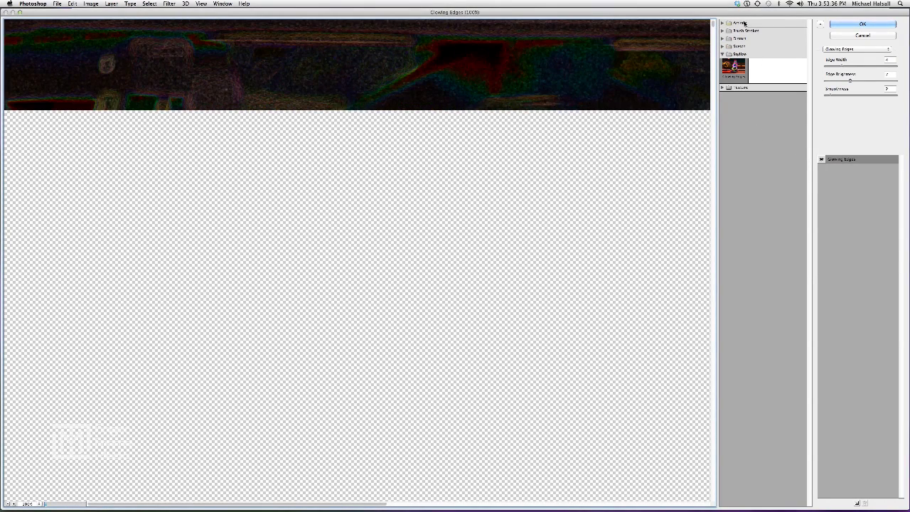
pyautogui.click(742, 23)
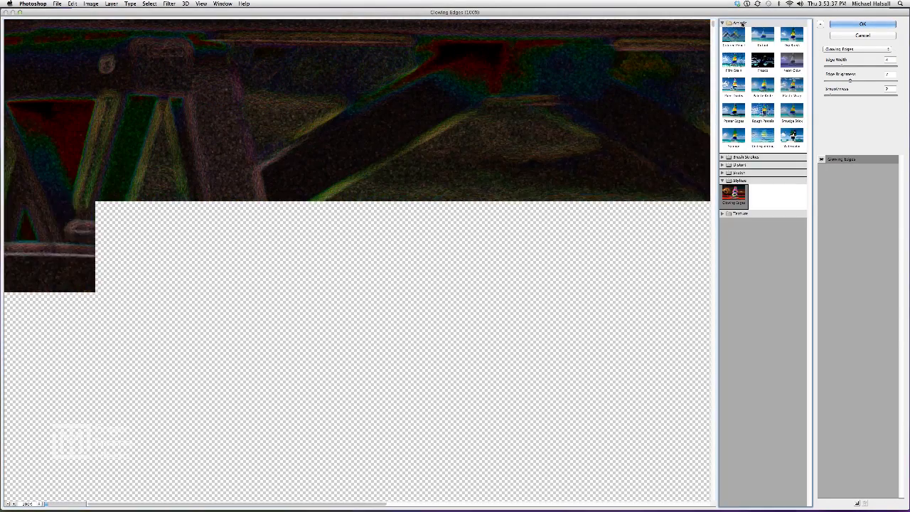
pyautogui.click(792, 135)
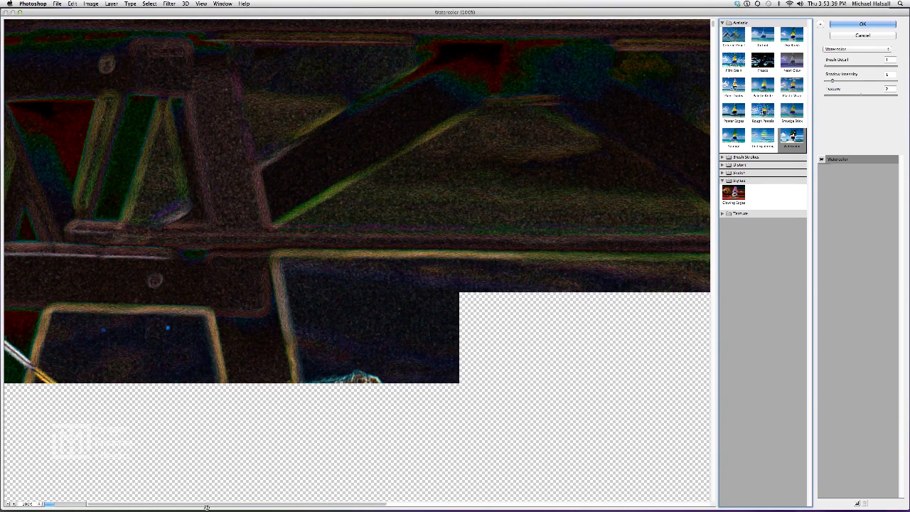
pyautogui.click(7, 503)
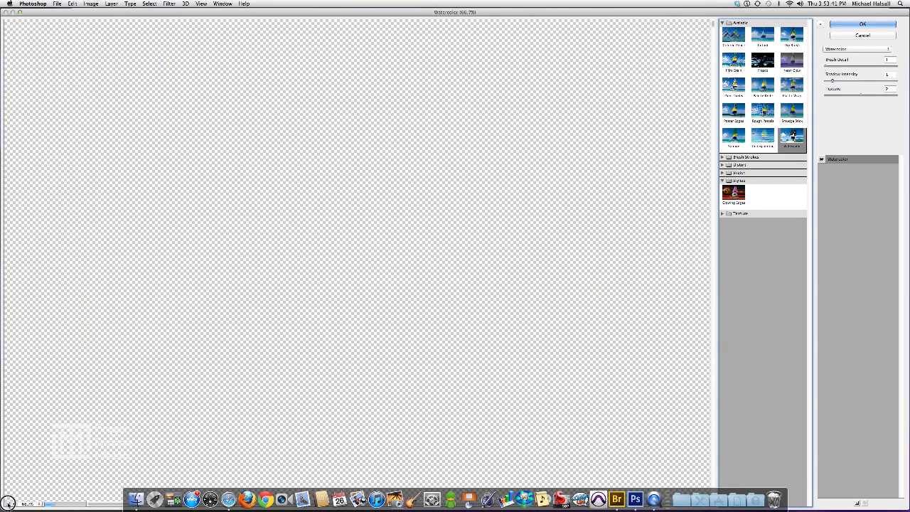
pyautogui.click(7, 503)
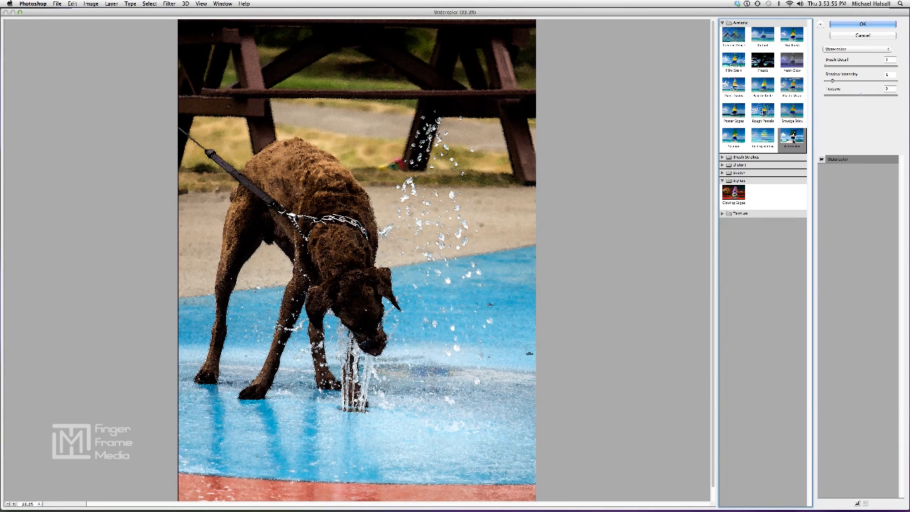
pyautogui.click(853, 25)
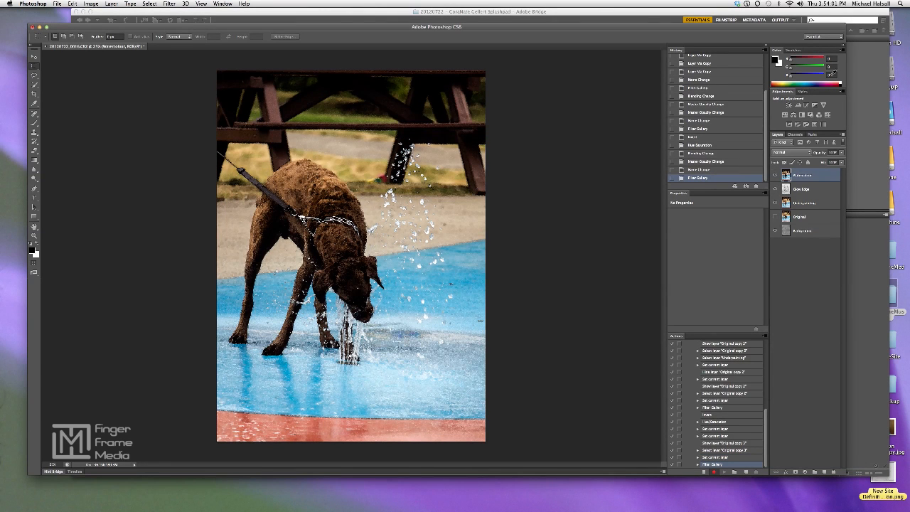
# Set the Watercolour layer's blending mode to Soft Light, reduce its opacity, and deselect the layers
pyautogui.click(790, 152)
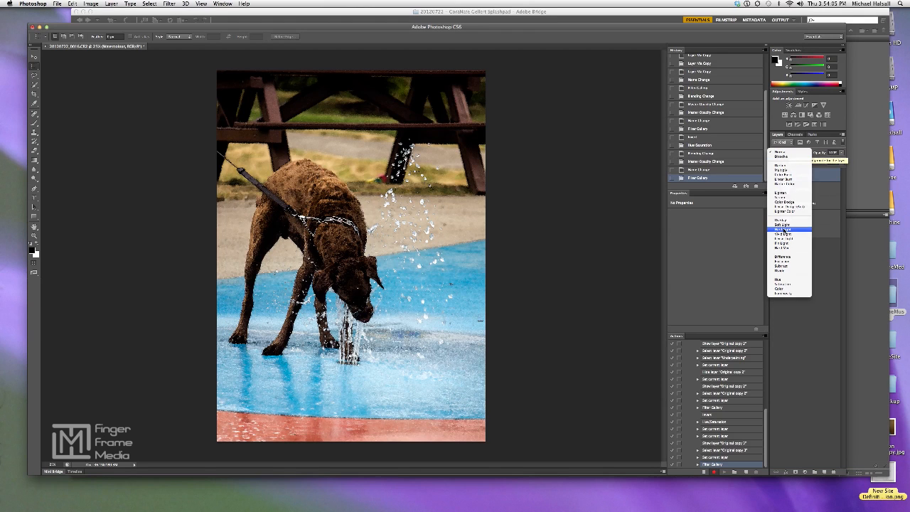
pyautogui.click(783, 225)
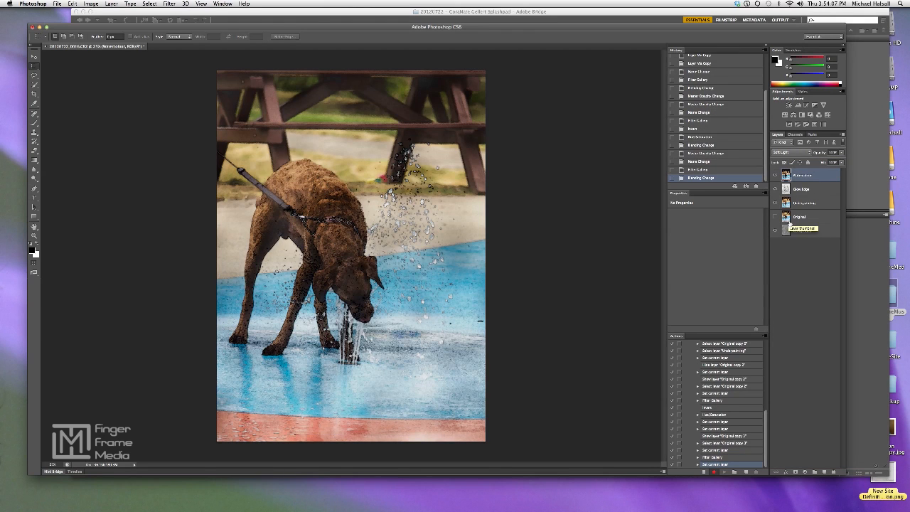
pyautogui.click(841, 153)
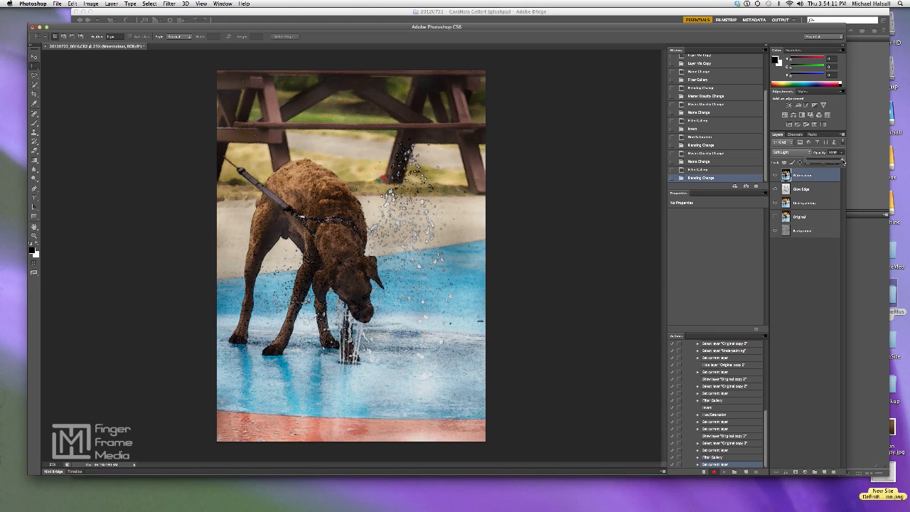
pyautogui.moveTo(843, 163); pyautogui.dragTo(826, 161)
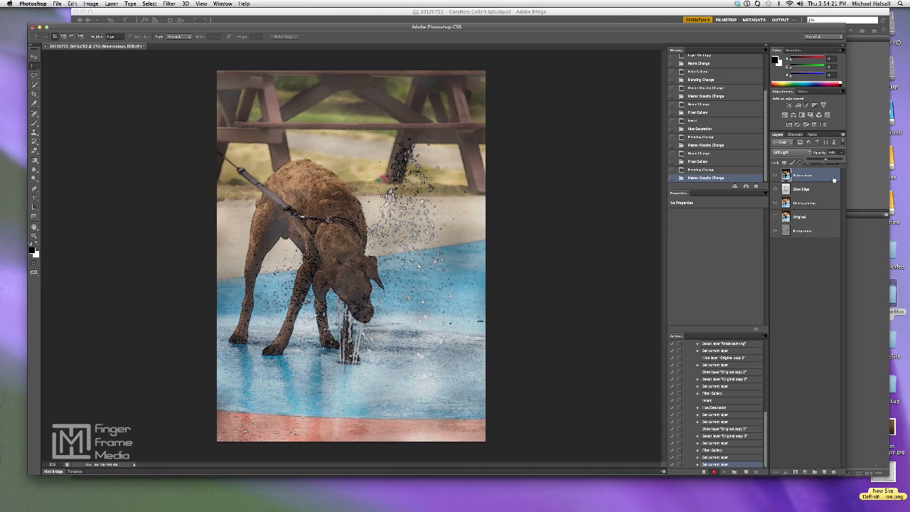
pyautogui.click(791, 278)
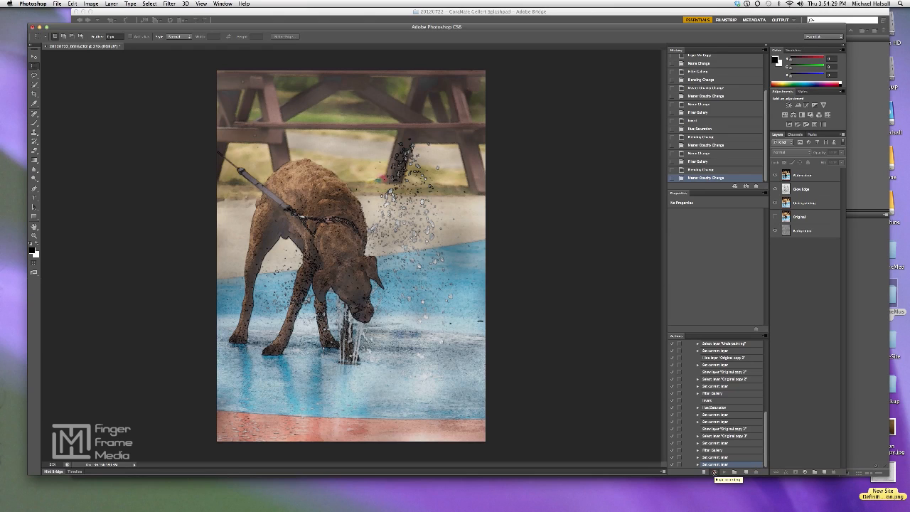
# Stop recording the action, review its recorded commands, and select the finished action in its set
pyautogui.click(715, 472)
pyautogui.click(705, 472)
pyautogui.moveTo(766, 427); pyautogui.dragTo(769, 333)
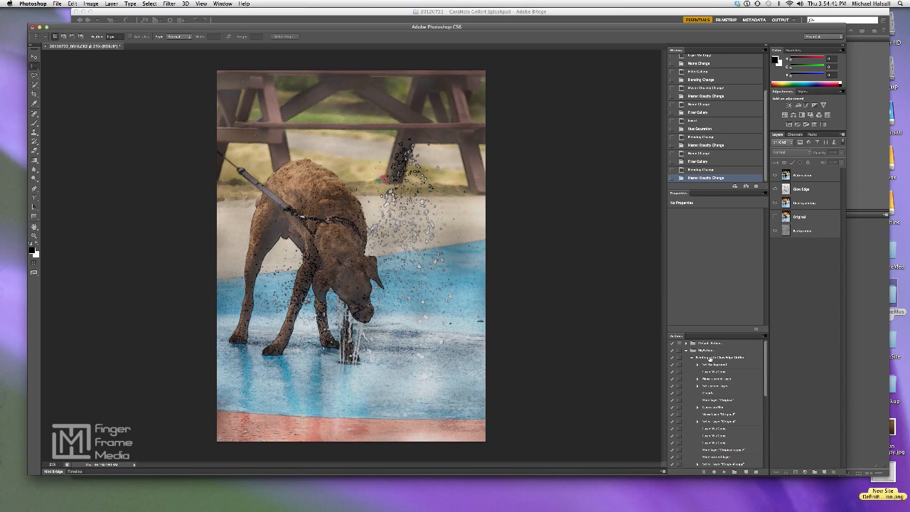
pyautogui.click(691, 357)
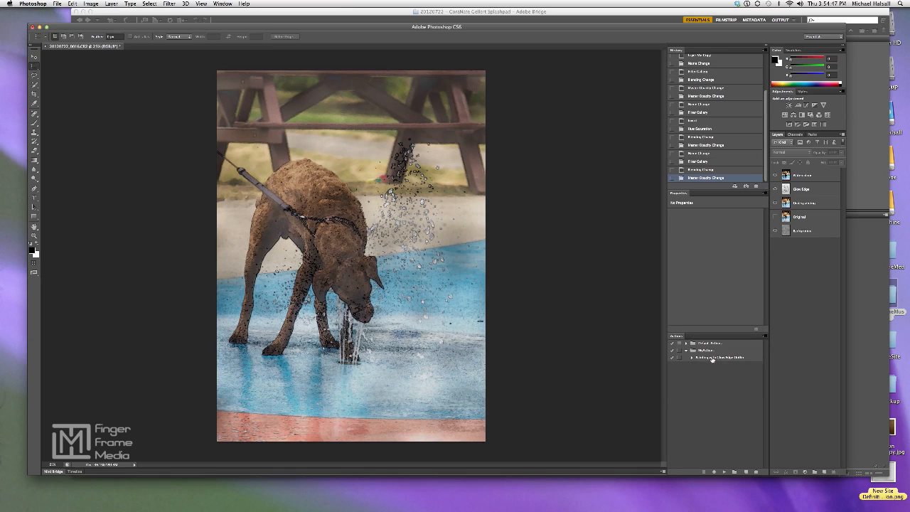
pyautogui.click(691, 357)
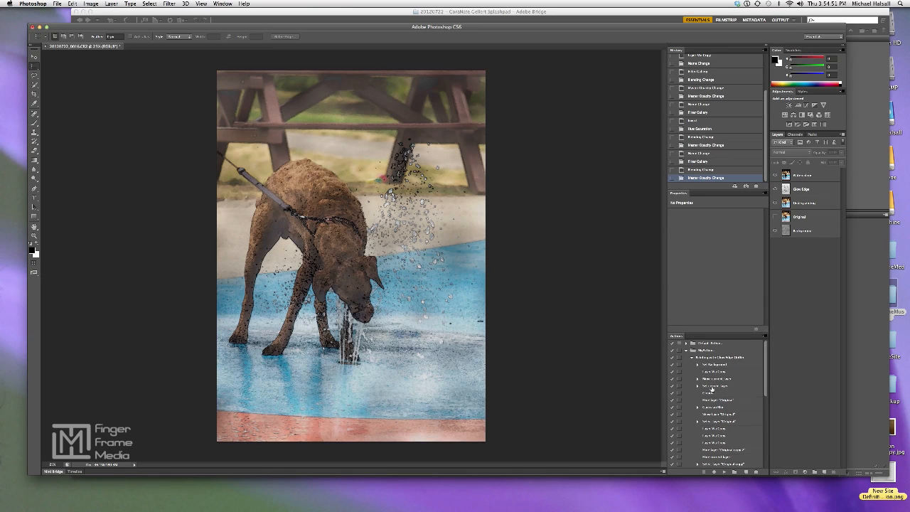
pyautogui.scroll(-5, 710, 427)
pyautogui.scroll(10, 711, 432)
pyautogui.click(708, 358)
# Switch to Adobe Bridge and open 20120722_0017.CR2 and 20120722_0018.CR2 through Camera Raw into Photoshop
pyautogui.click(305, 13)
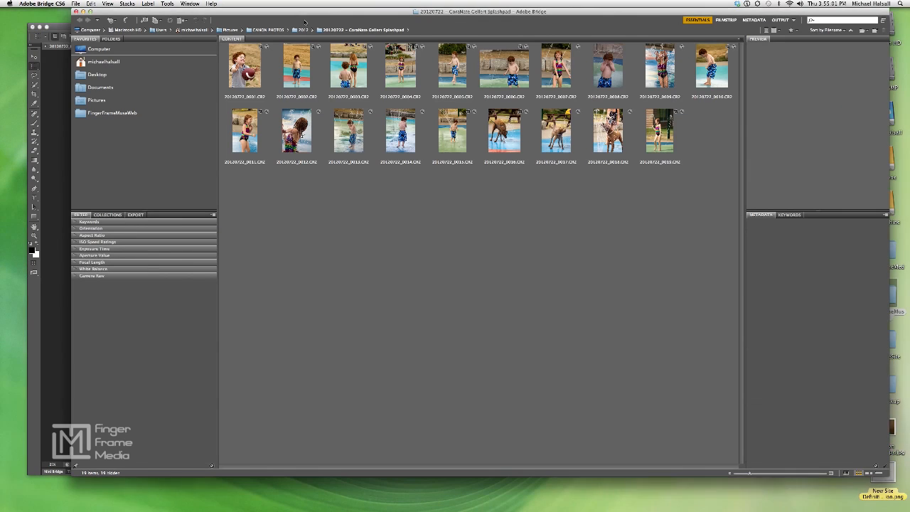
pyautogui.click(533, 128)
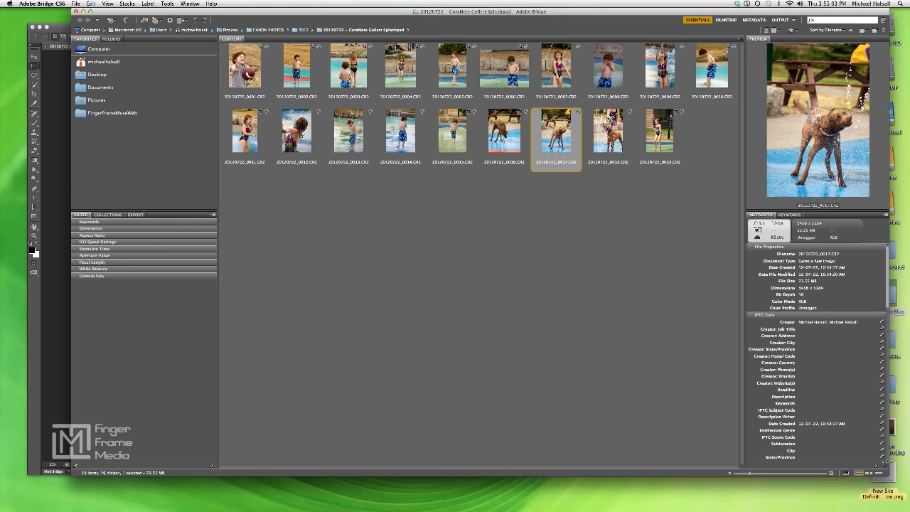
pyautogui.keyDown('shift'); pyautogui.click(605, 145); pyautogui.keyUp('shift')
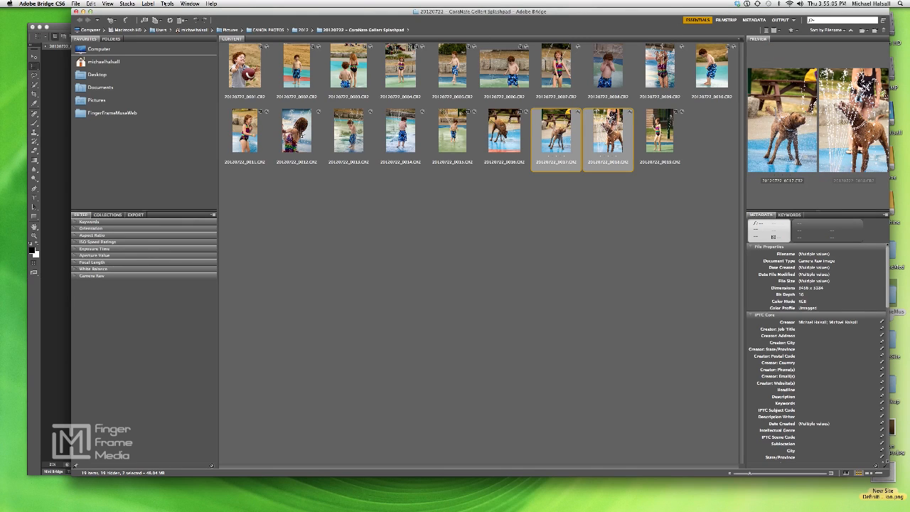
pyautogui.click(170, 20)
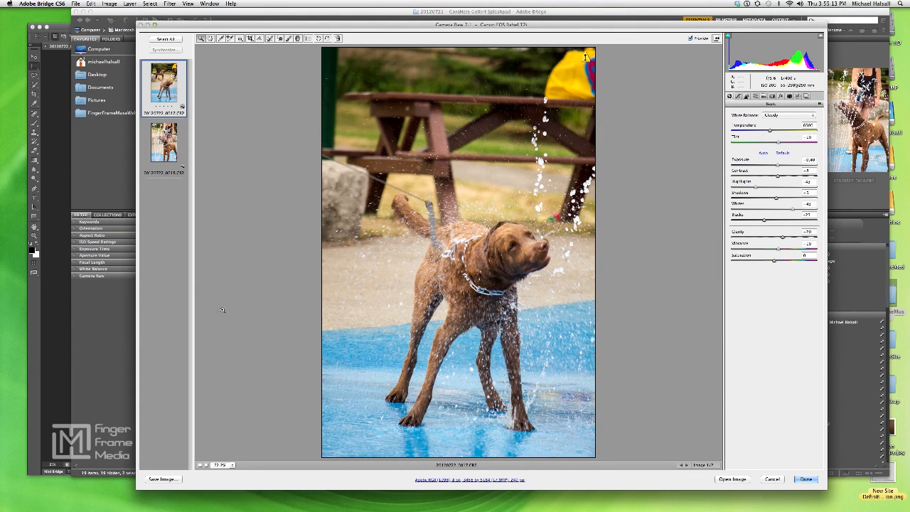
pyautogui.keyDown('shift'); pyautogui.click(163, 146); pyautogui.keyUp('shift')
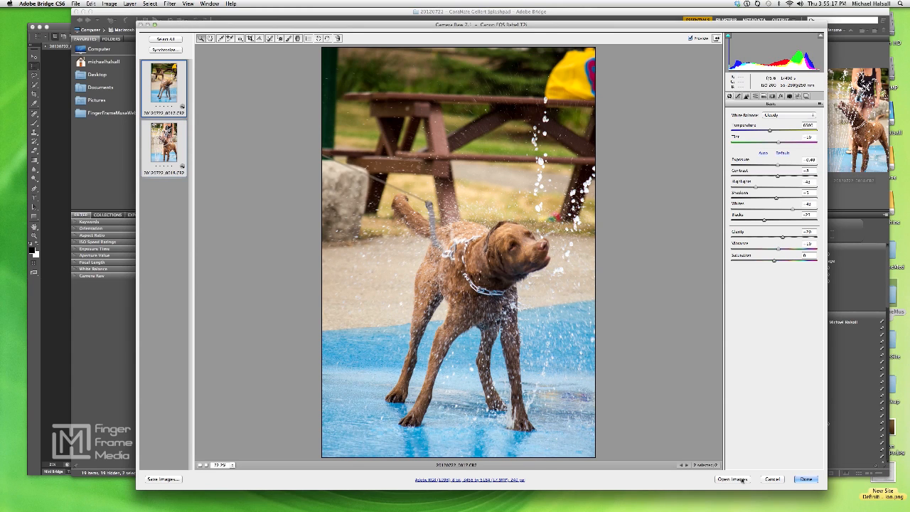
pyautogui.click(744, 478)
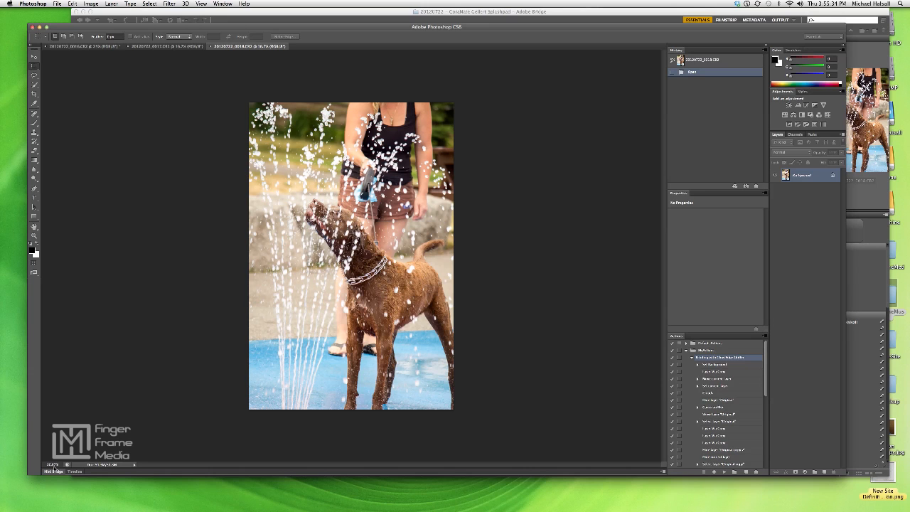
# Fit both newly opened photos to the window and play the recorded action on 20120722_0017.CR2
pyautogui.press('super+0')
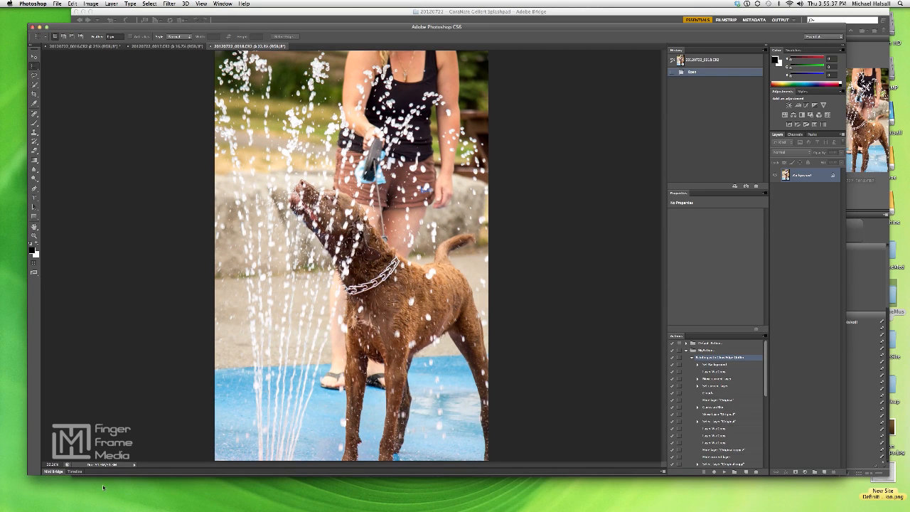
pyautogui.click(154, 47)
pyautogui.press('super+0')
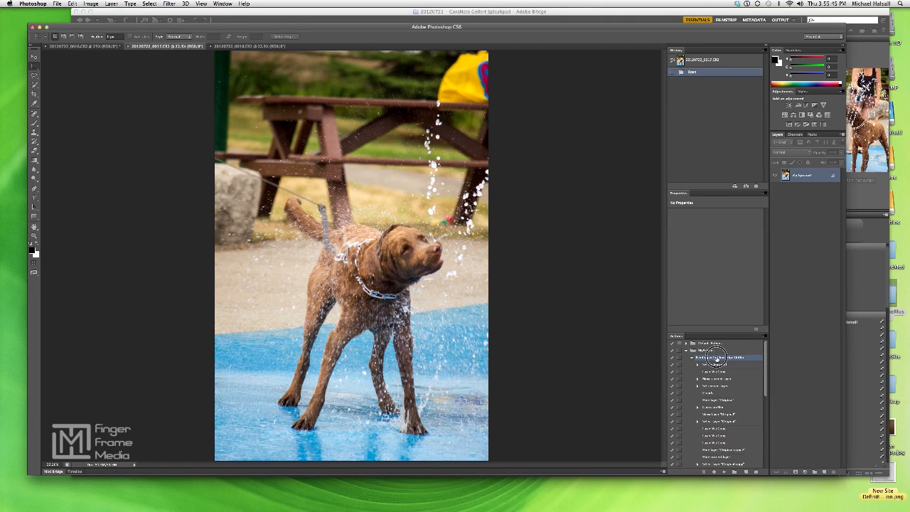
pyautogui.click(725, 473)
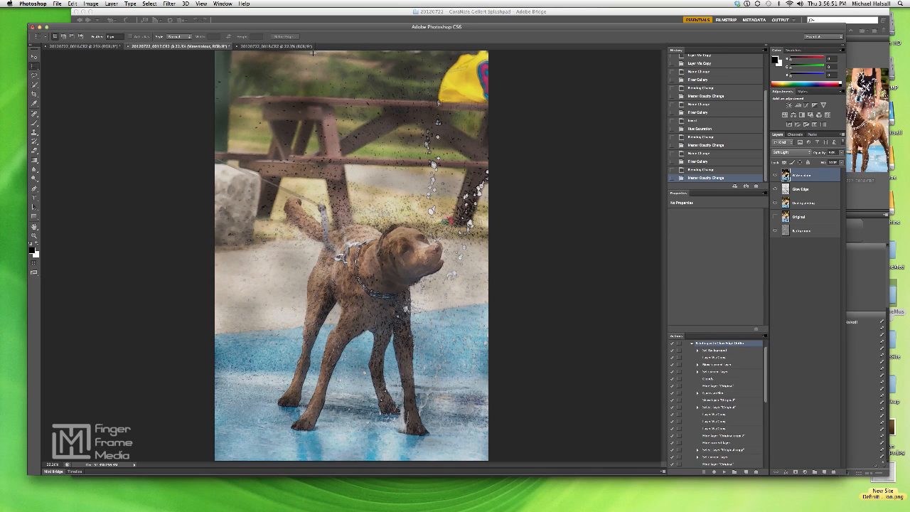
# Play the recorded action on 20120722_0018.CR2 and compare the processed photos
pyautogui.click(295, 46)
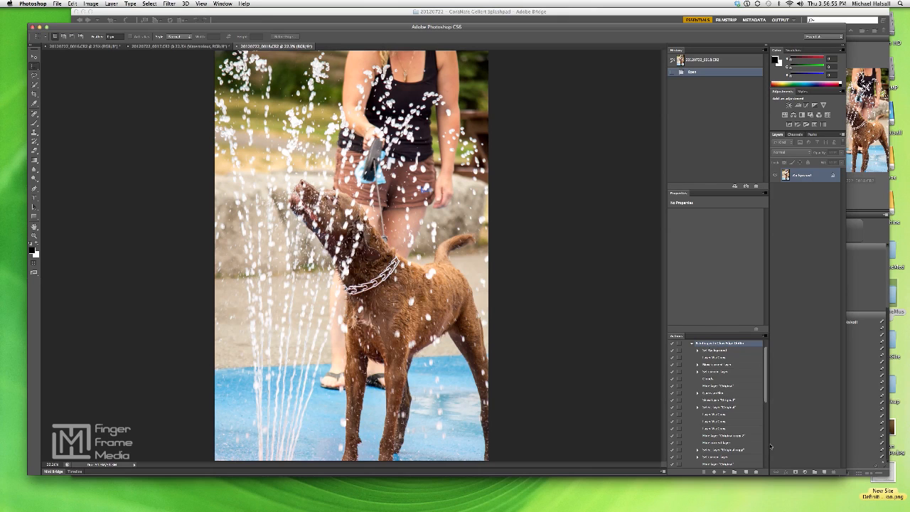
pyautogui.click(725, 472)
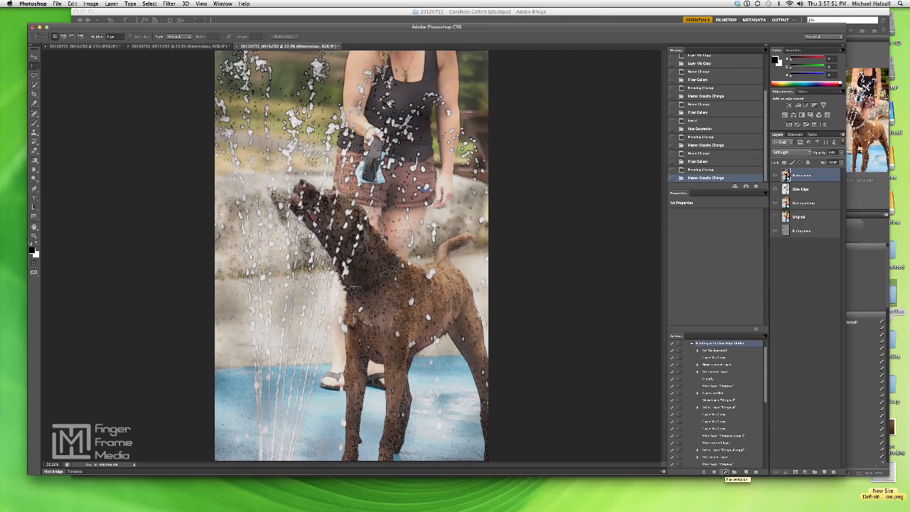
pyautogui.click(93, 44)
pyautogui.click(180, 47)
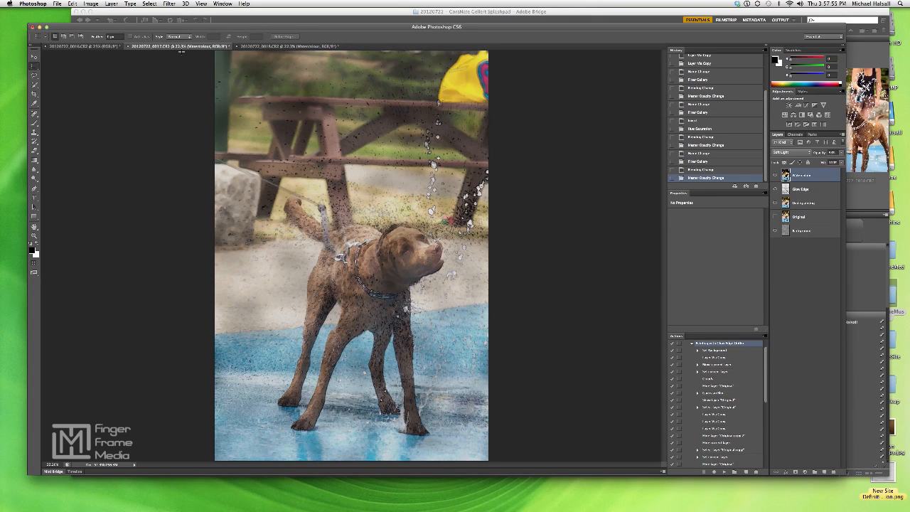
pyautogui.click(262, 47)
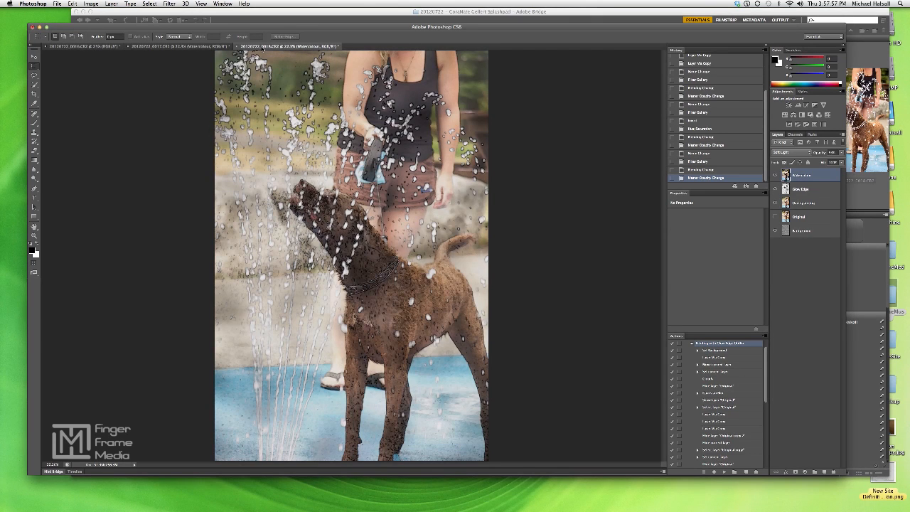